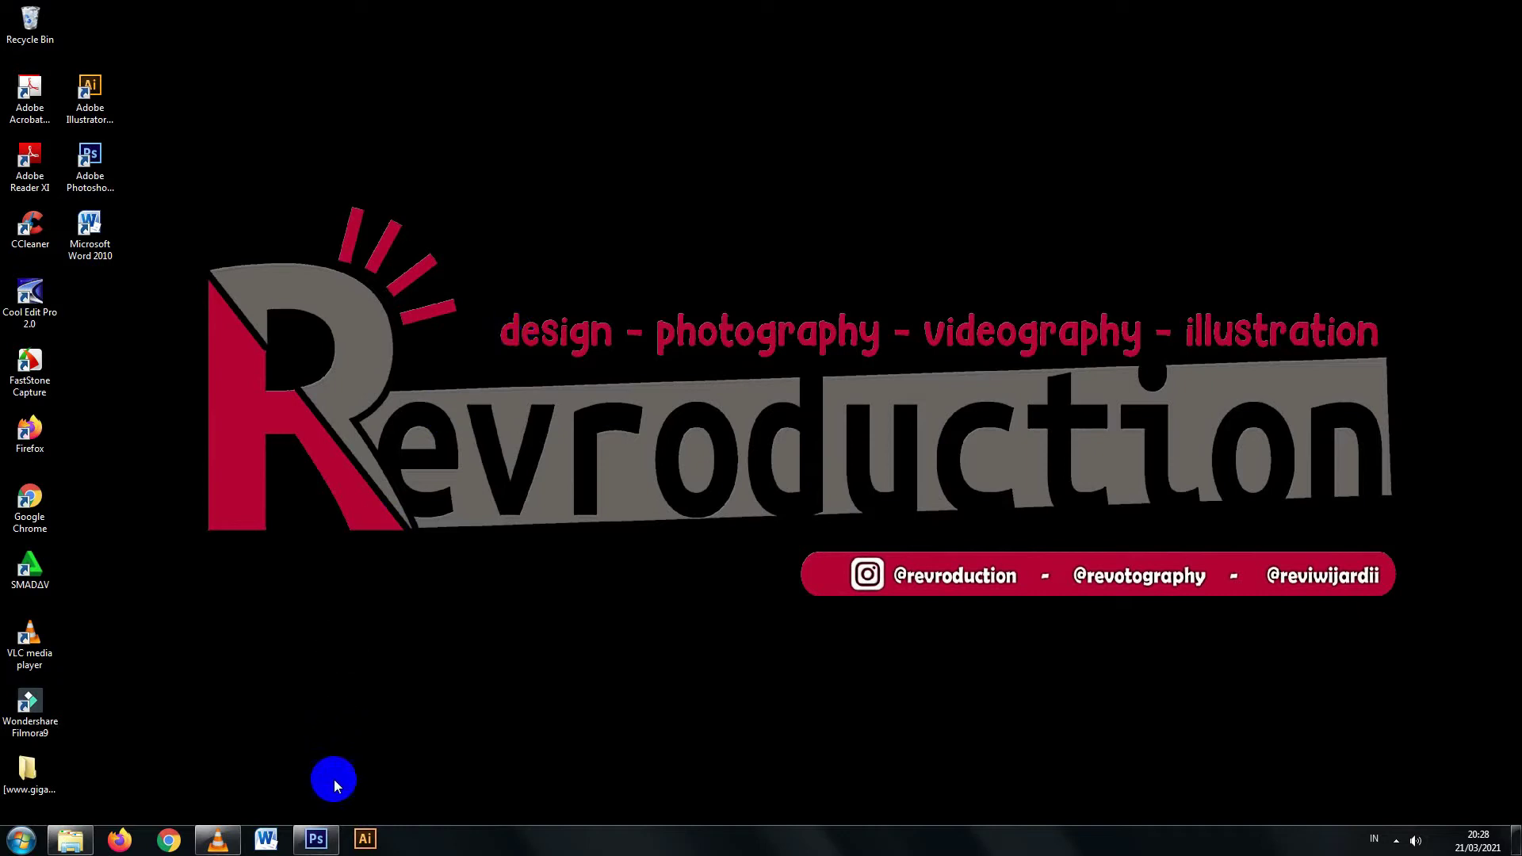
Step: Restore the minimized Photoshop window showing the five styled Effek Tulisan samples
left_click(316, 838)
left_click(782, 509)
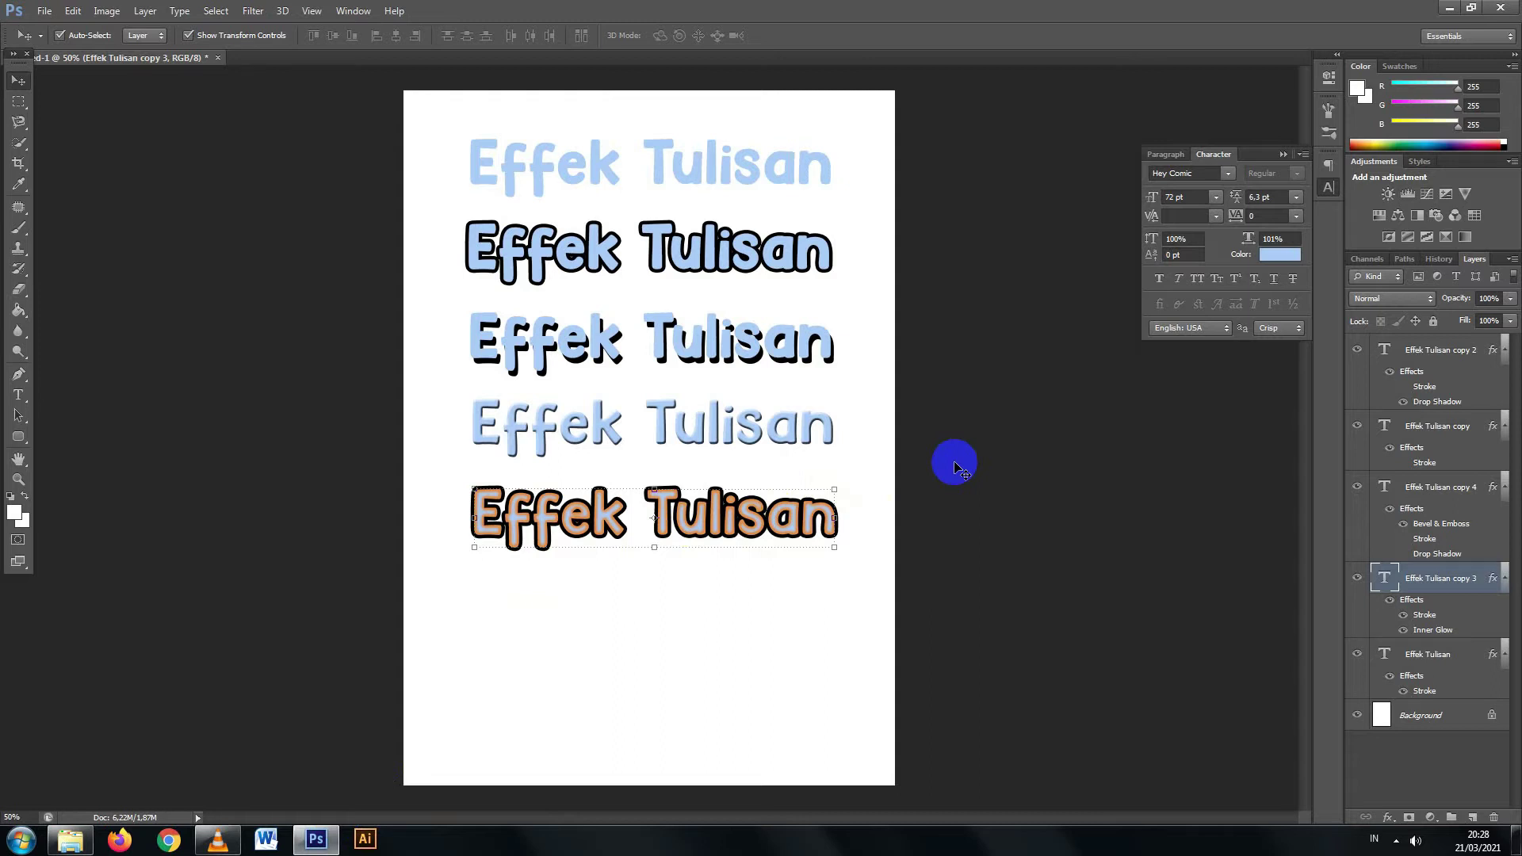
left_click(679, 171)
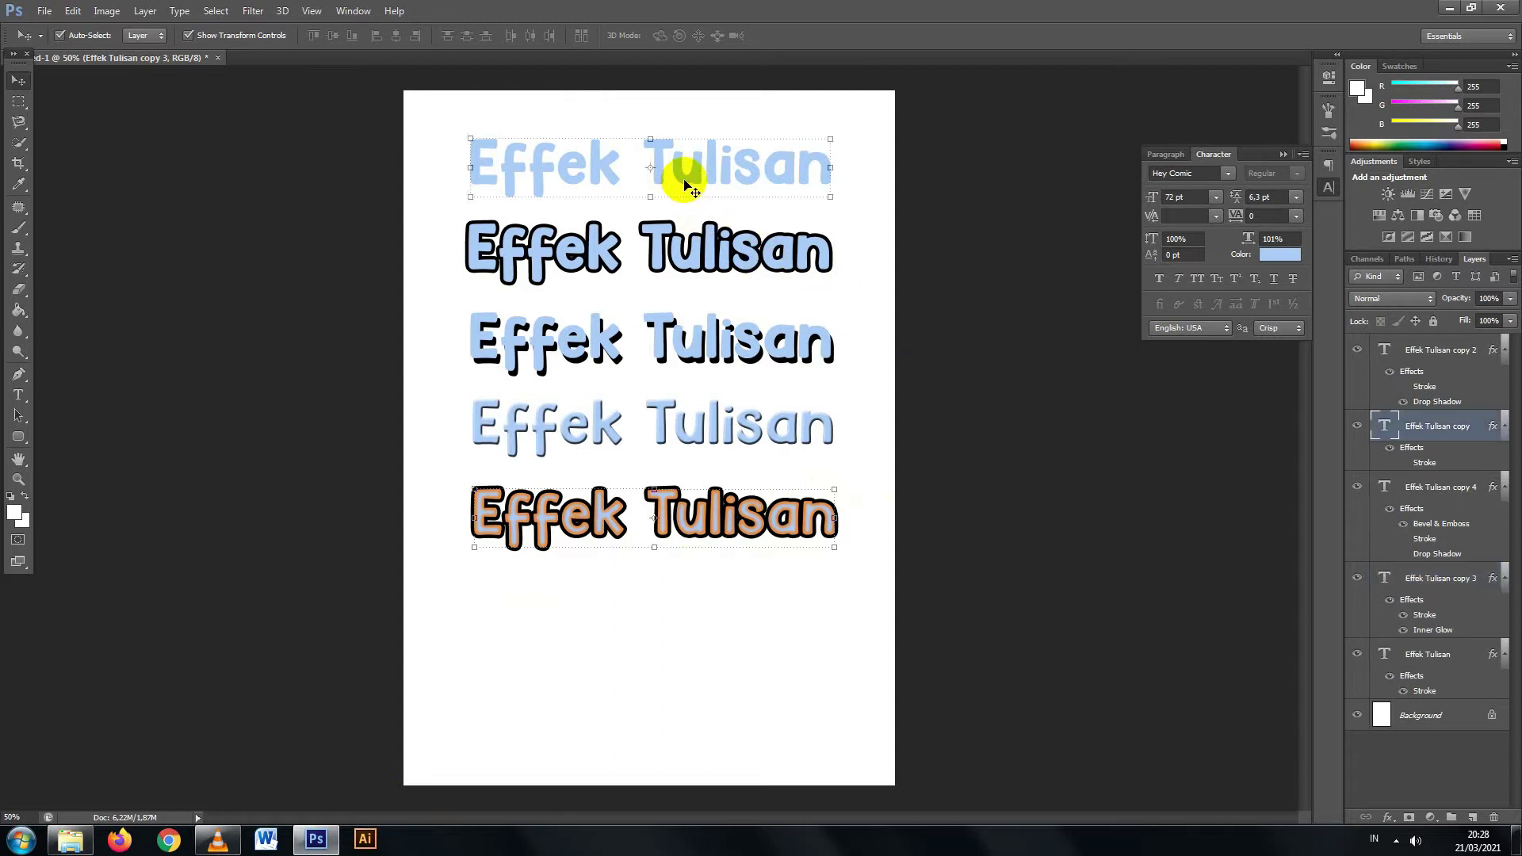
left_click(692, 257)
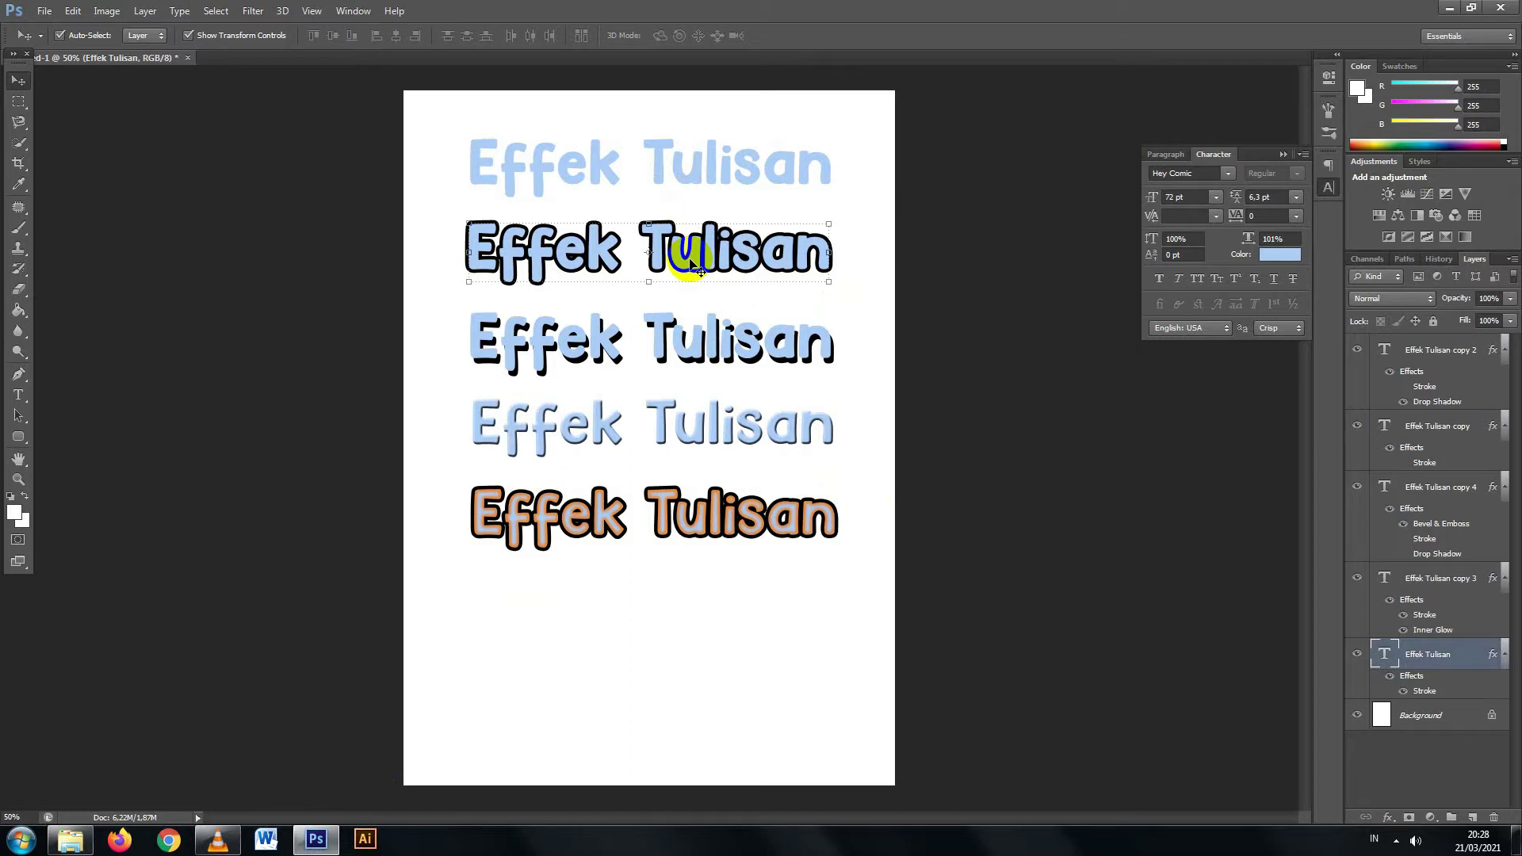
left_click(688, 352)
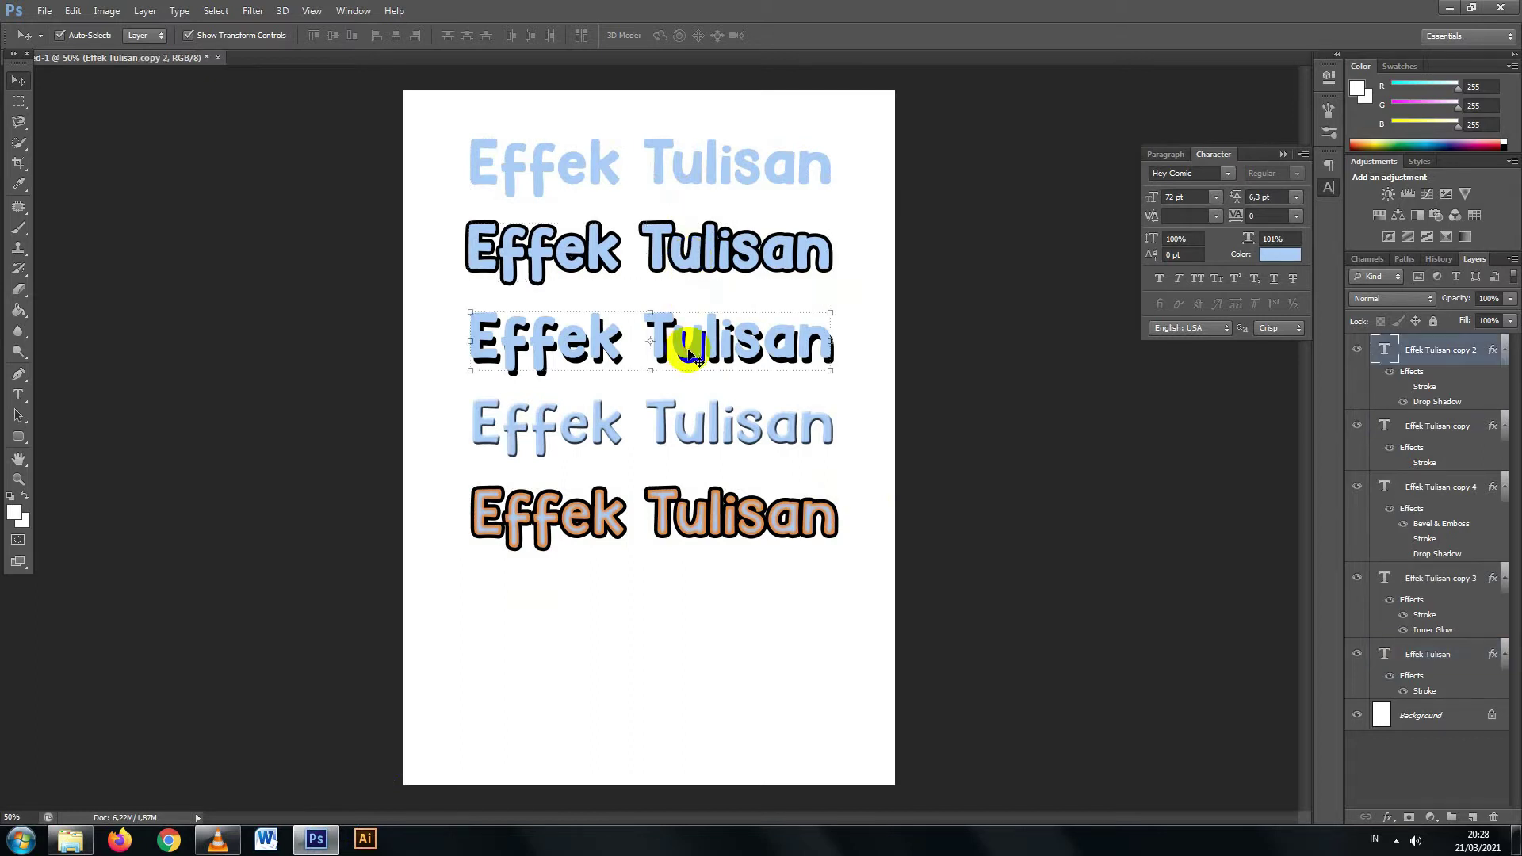
left_click(691, 432)
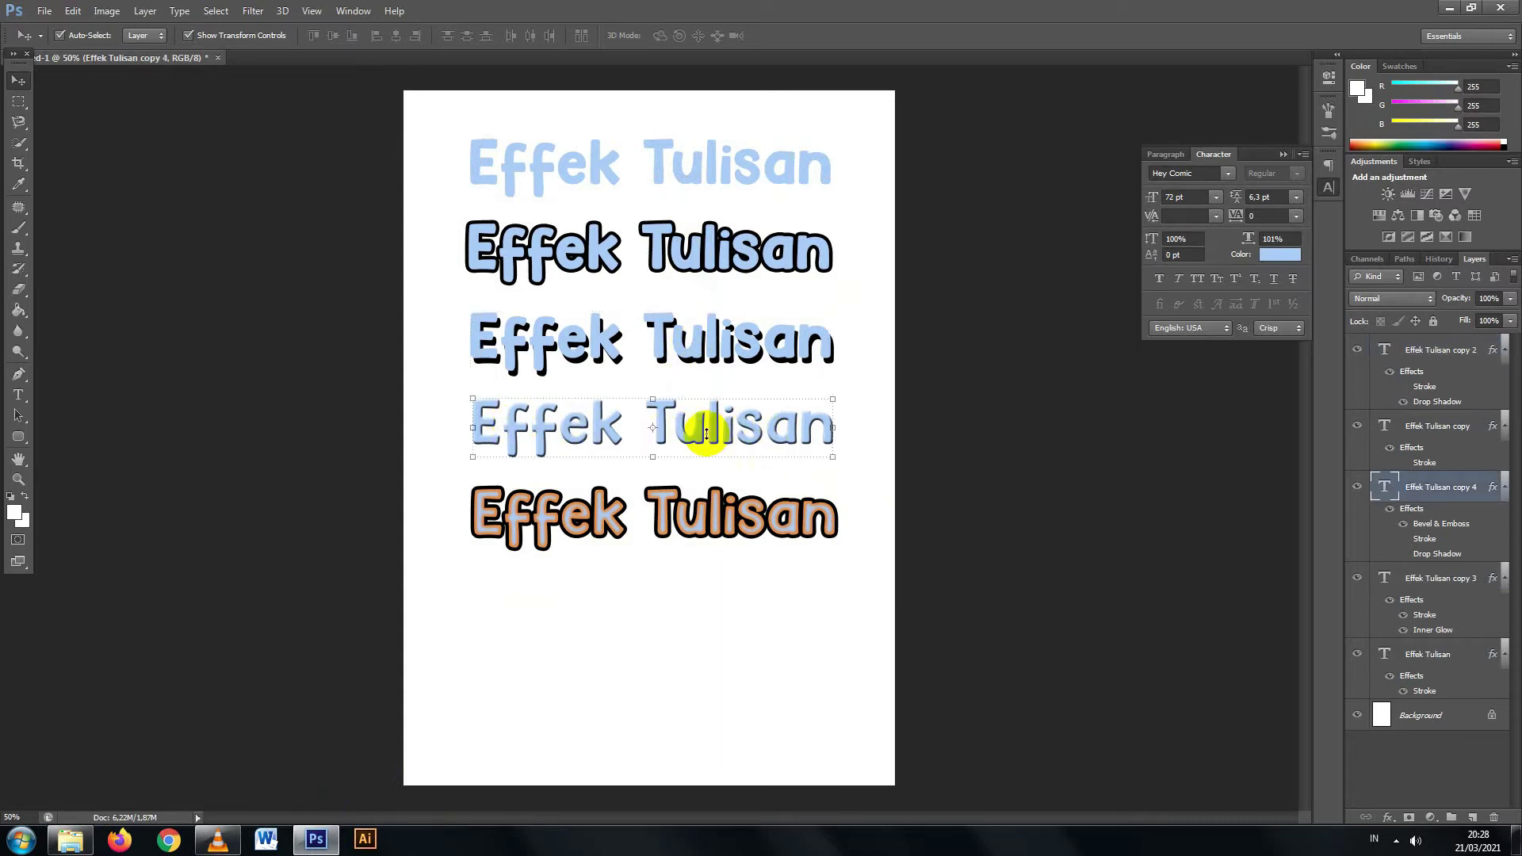
left_click(707, 521)
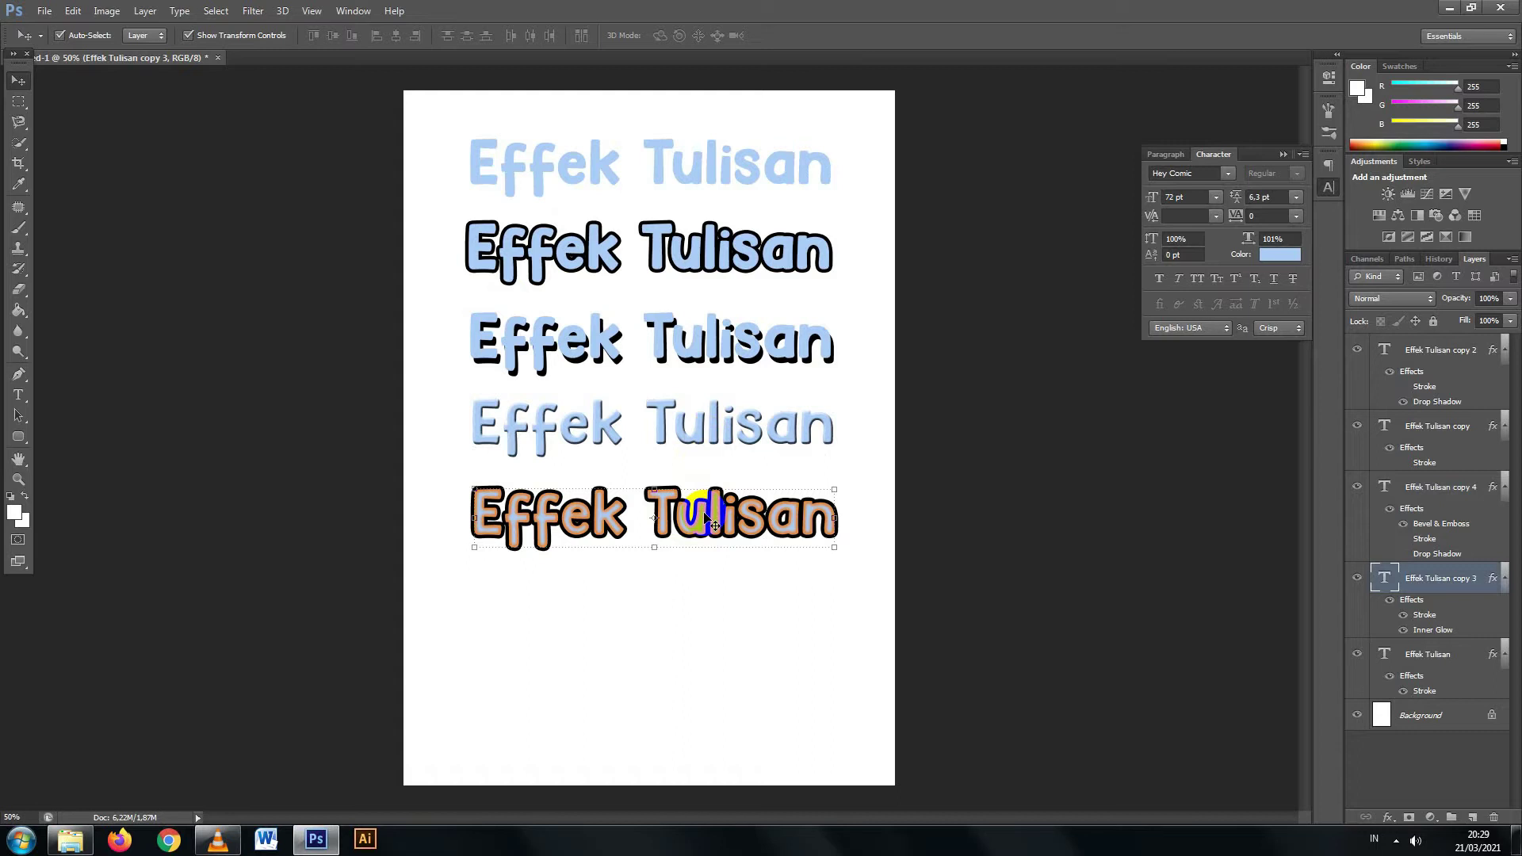
Step: Alt-drag a copy of the top light-blue Effek Tulisan below the orange sample
left_click(716, 185)
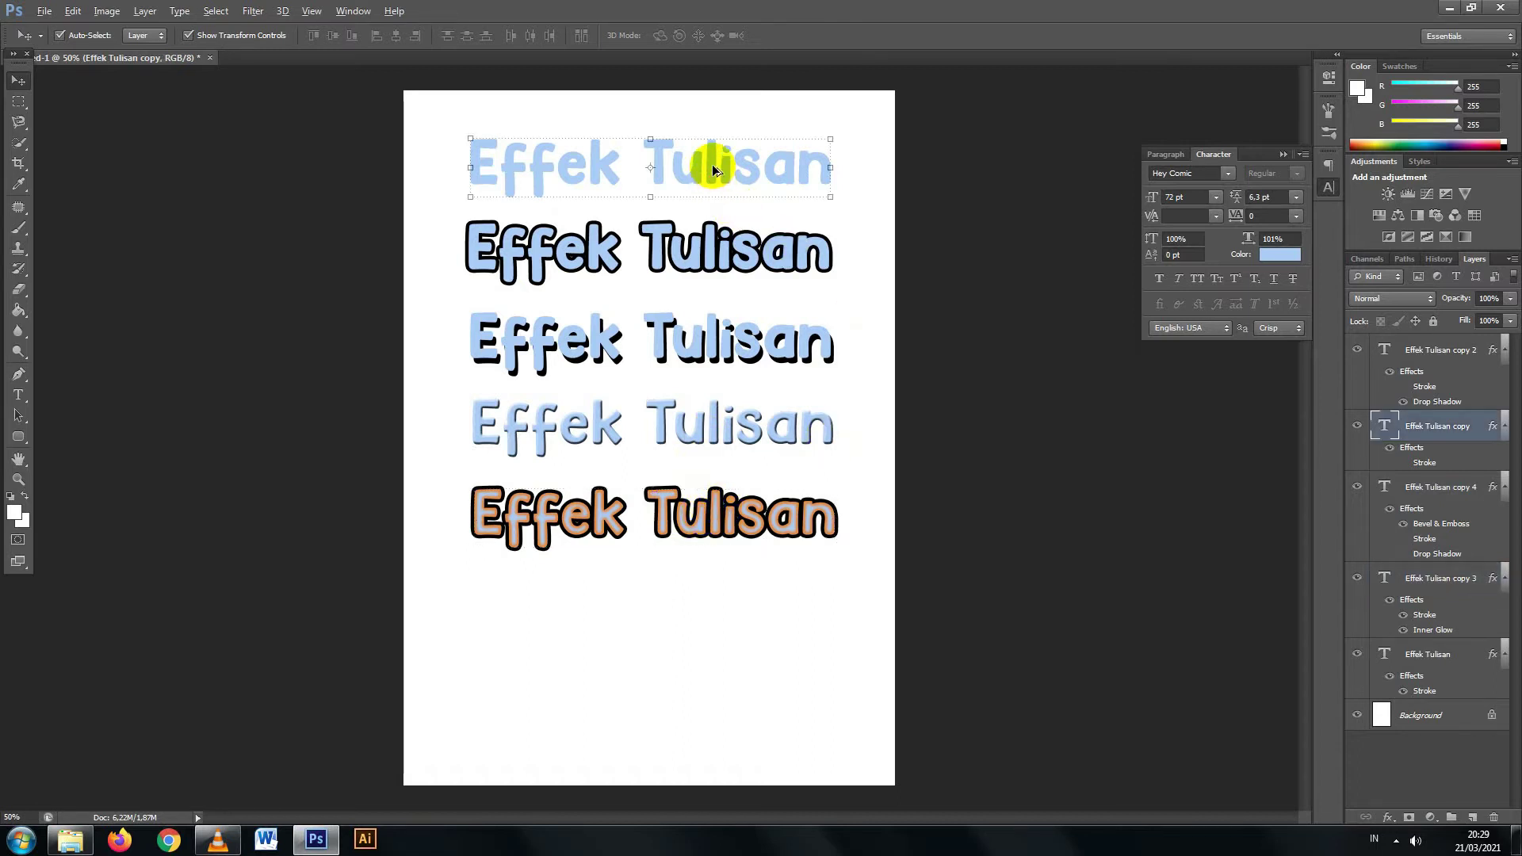
left_click_drag(714, 172, 715, 600)
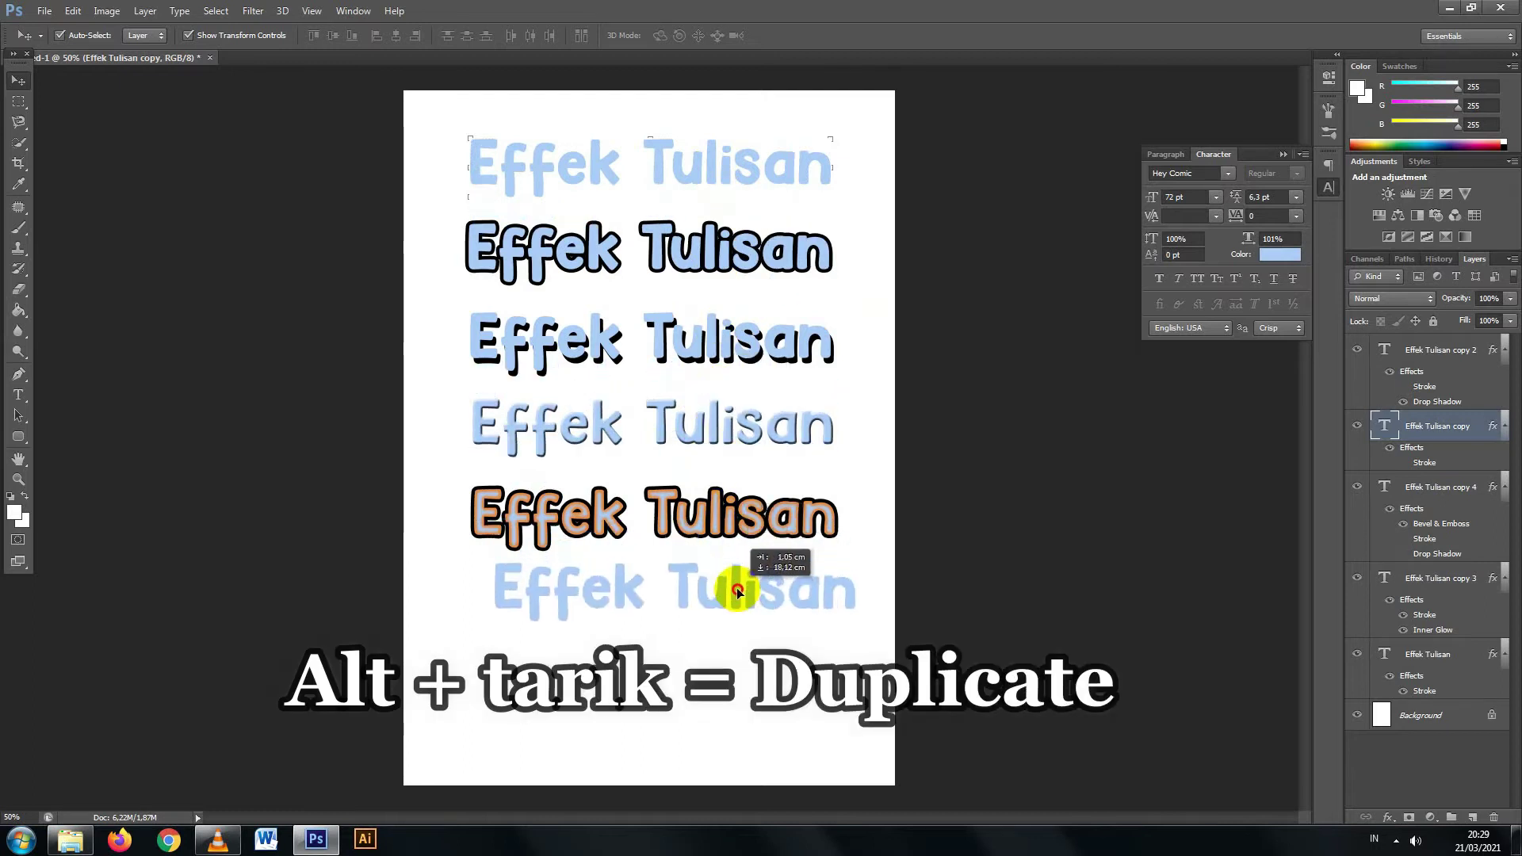
left_click_drag(715, 601, 724, 603)
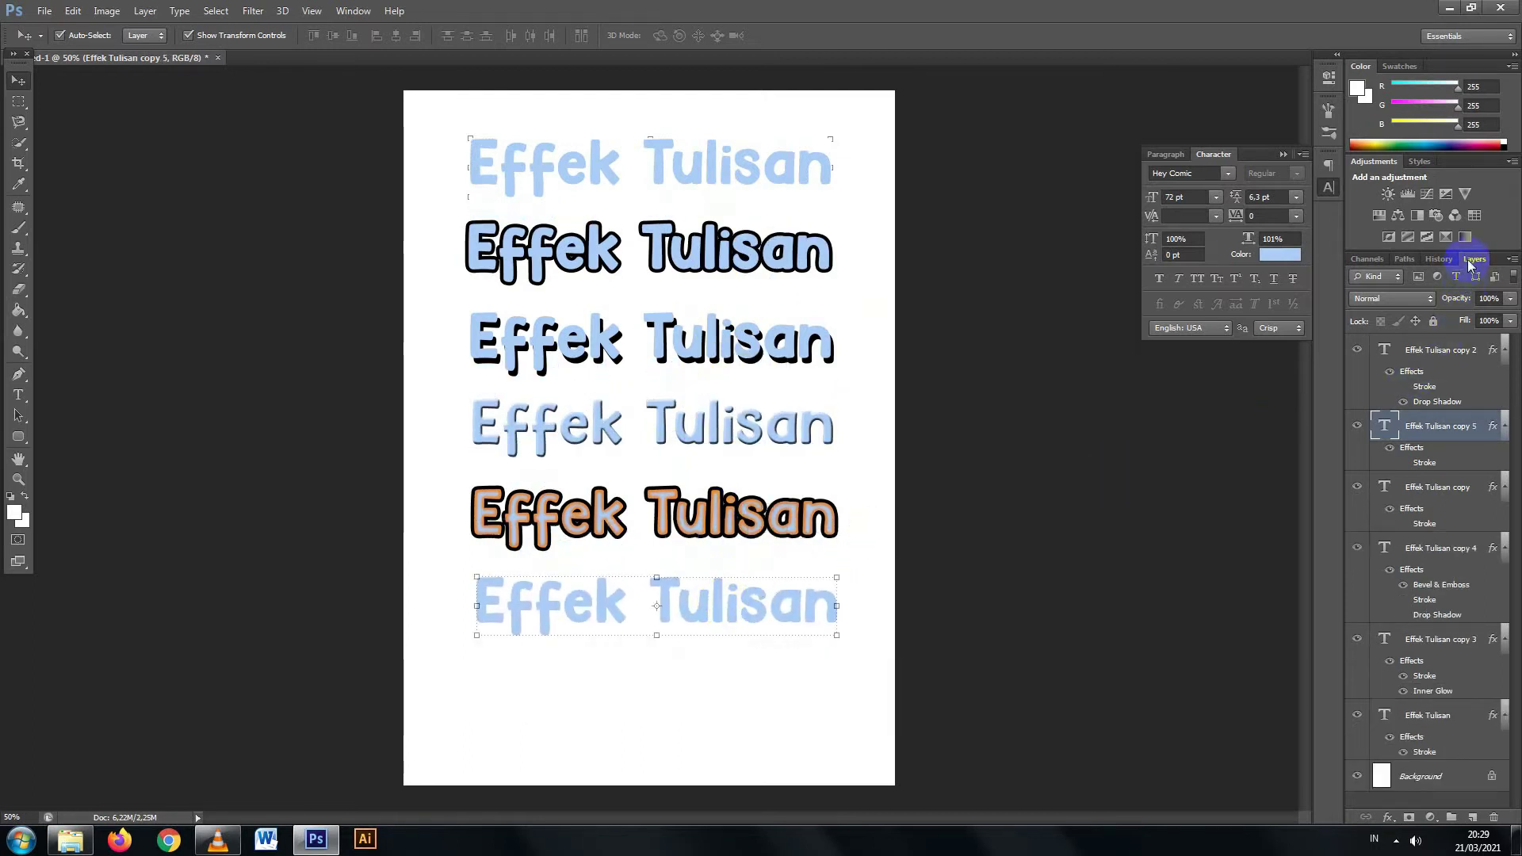
Step: Add a Gradient Overlay to the new copy and open its Gradient Editor
left_click(1387, 817)
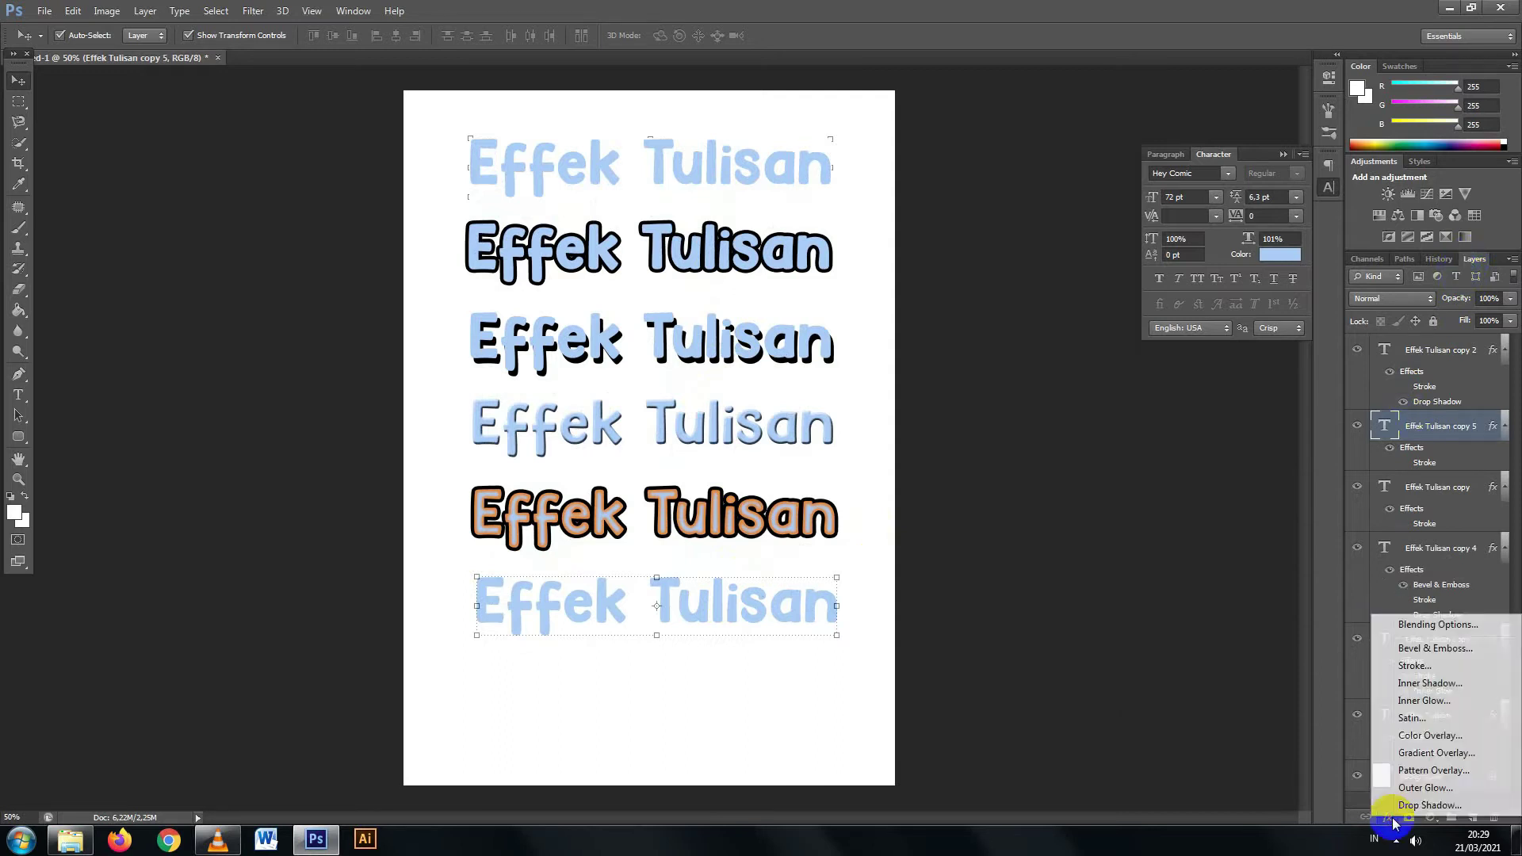
left_click(1418, 754)
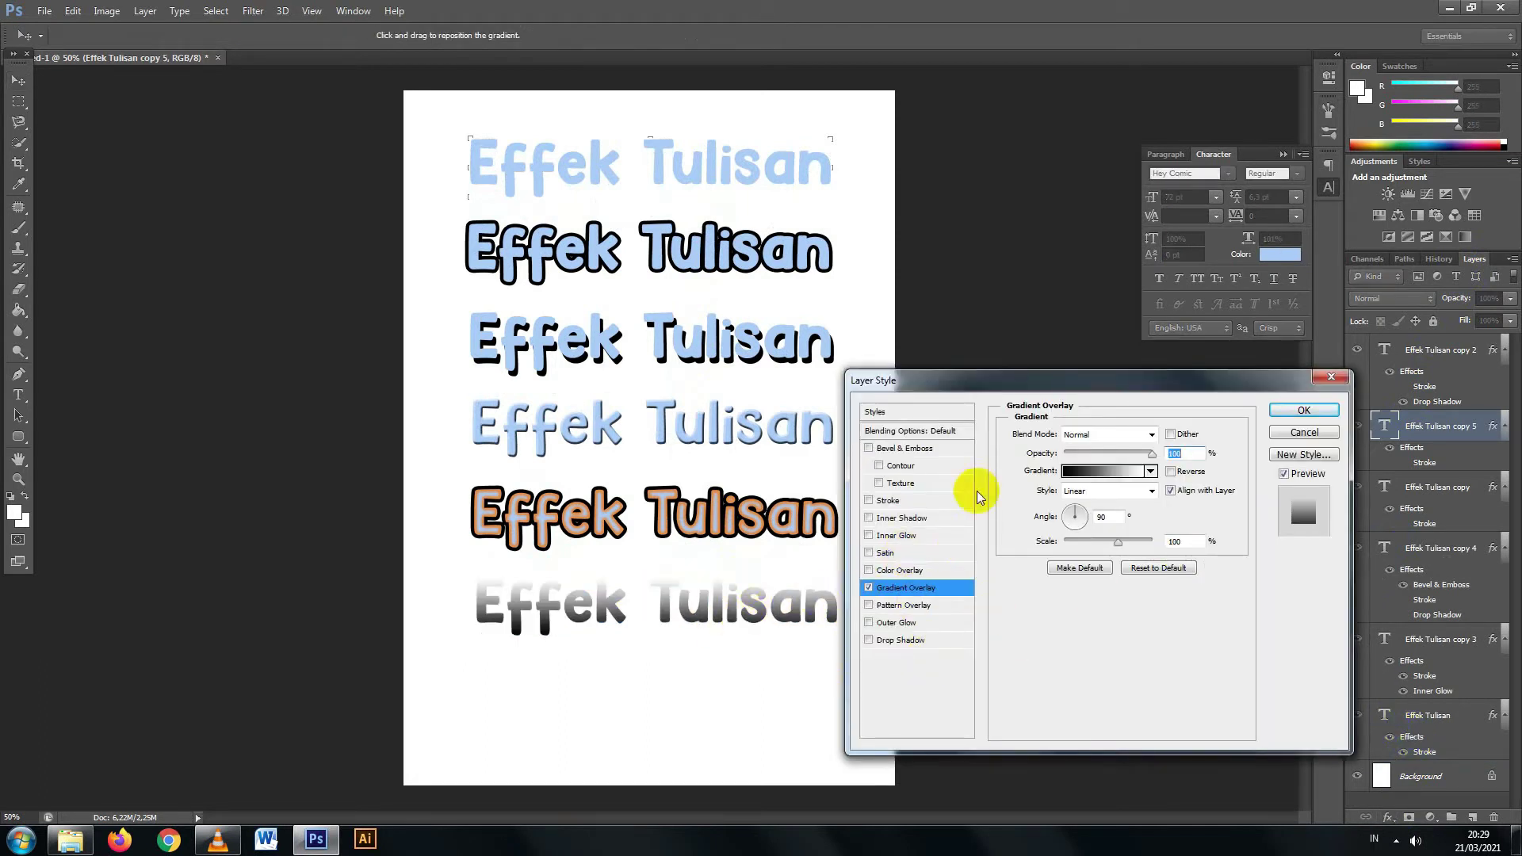
left_click(1083, 473)
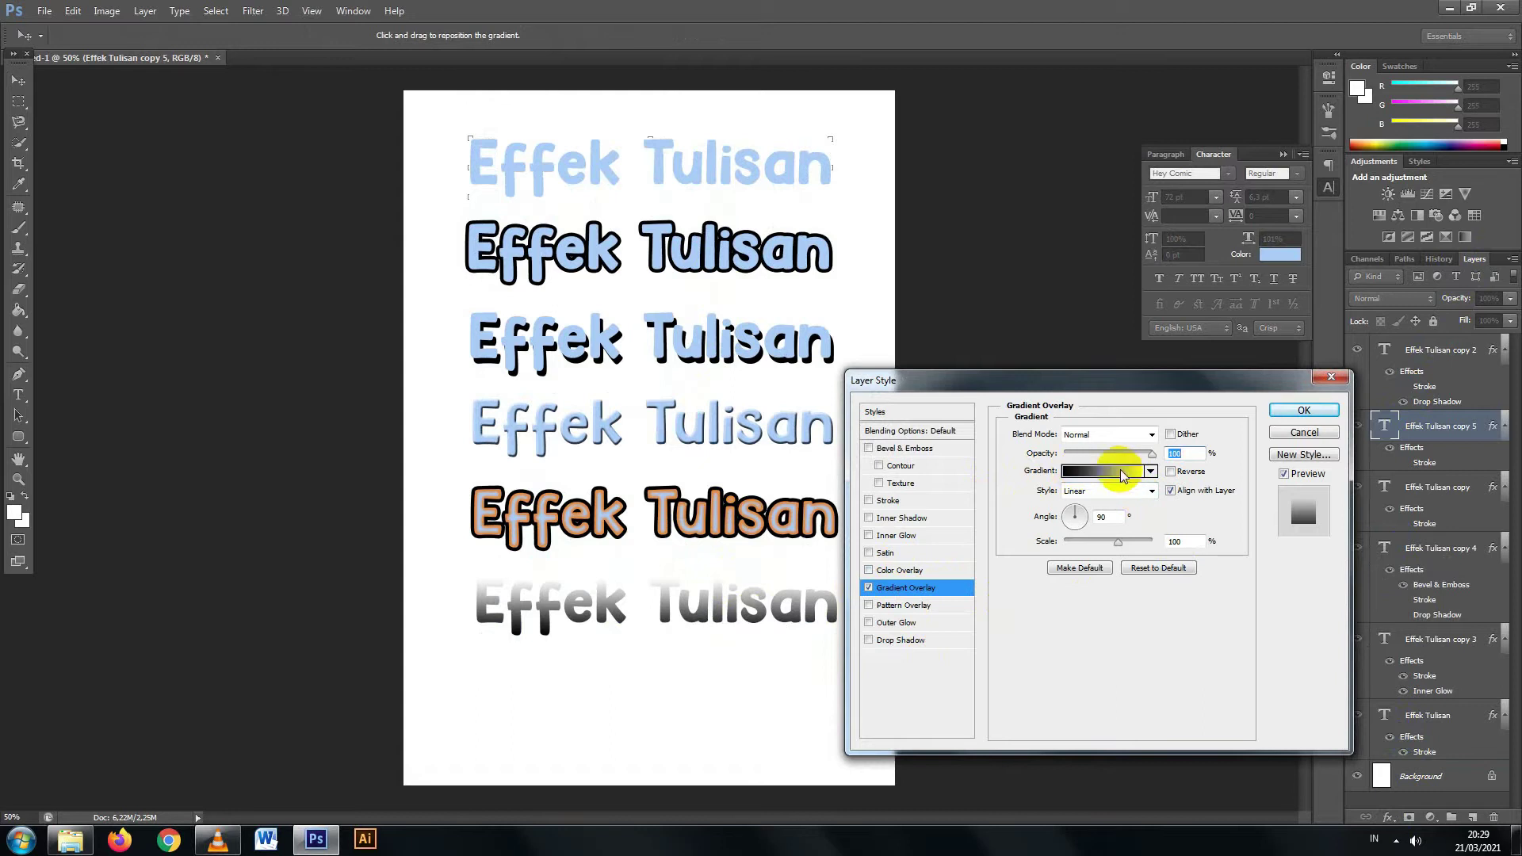
left_click(1102, 475)
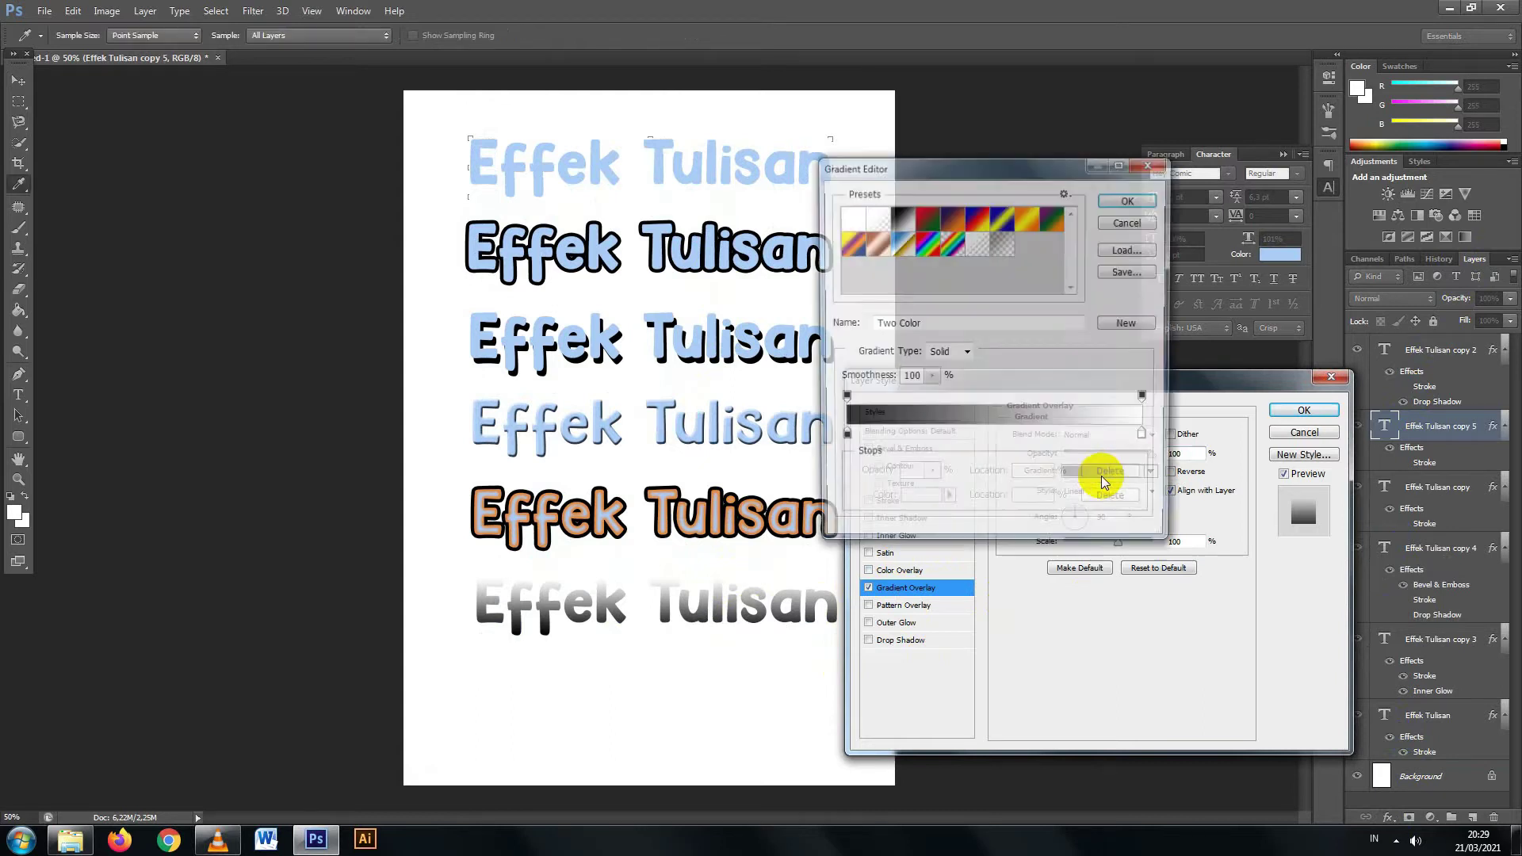
Step: Preview several preset gradients, then return to the Black, White gradient
left_click(951, 215)
left_click(977, 222)
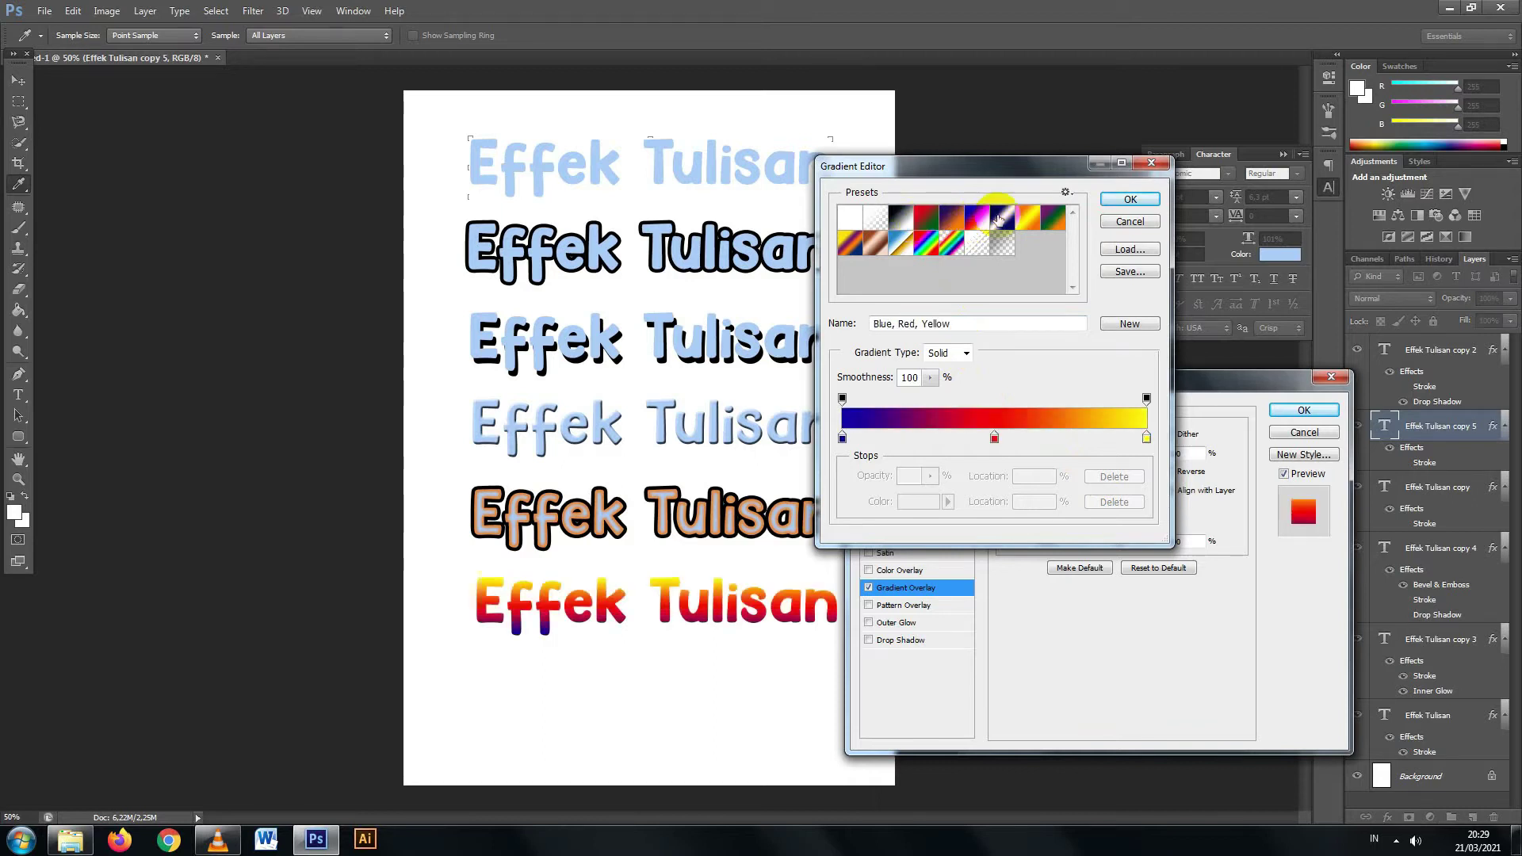
left_click(1029, 222)
left_click(1054, 217)
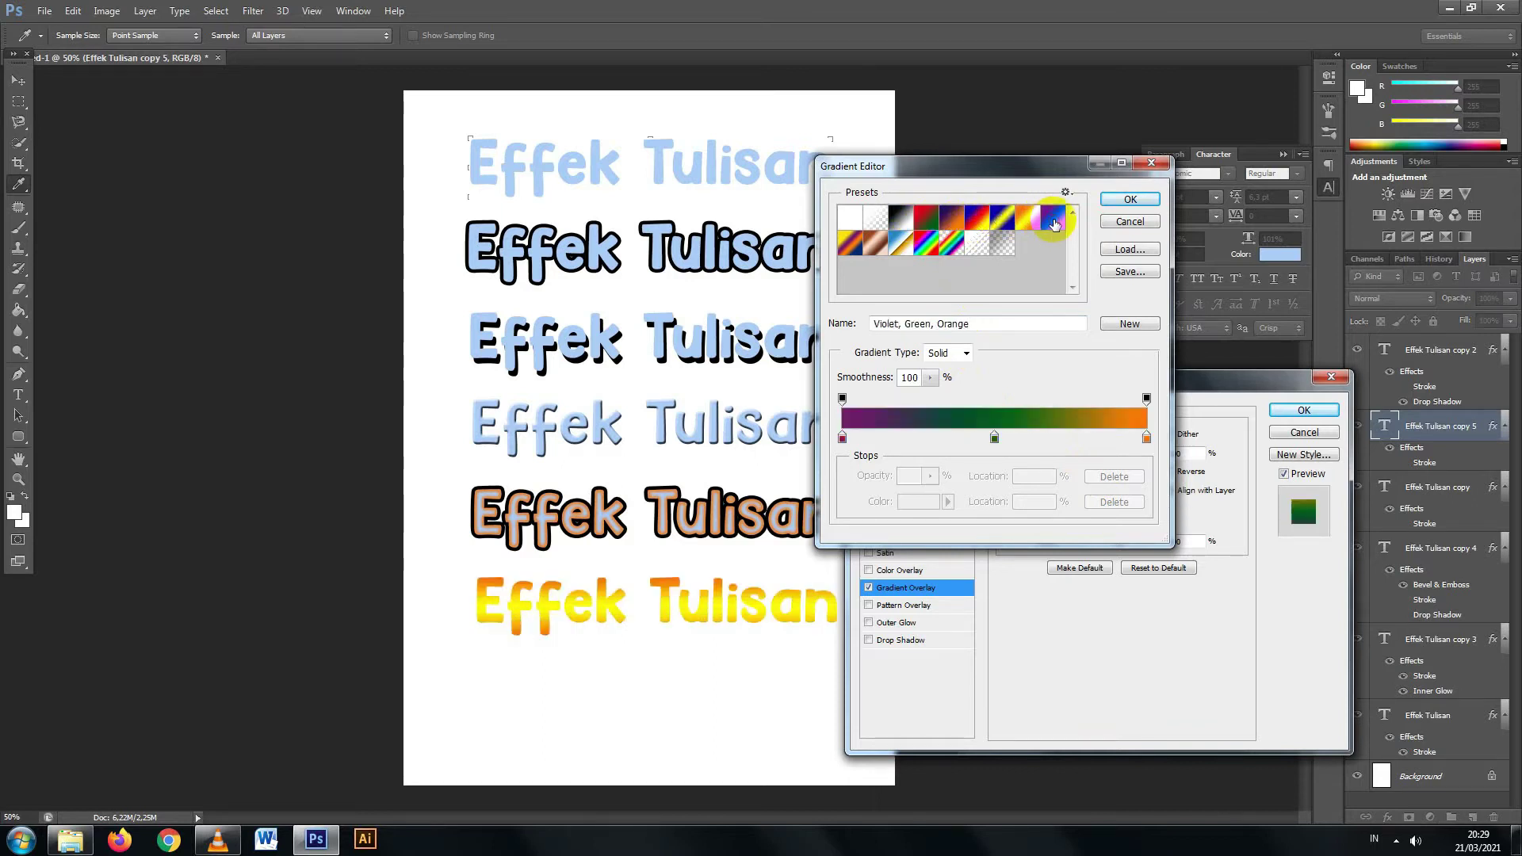
left_click(908, 219)
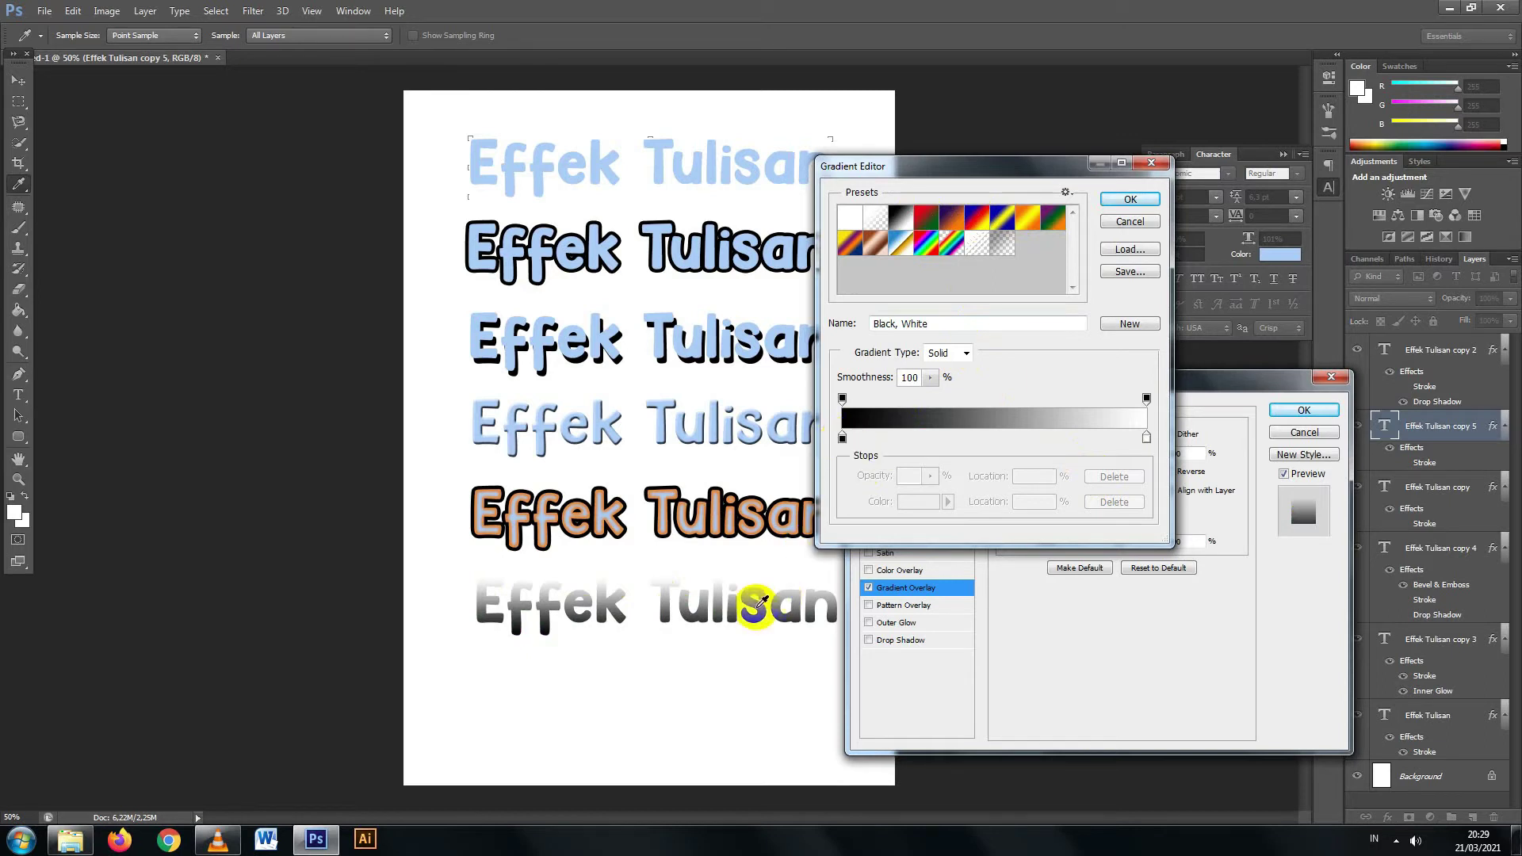
Step: Set the gradient's left stop to a saturated orange sampled from the canvas text
left_click(844, 438)
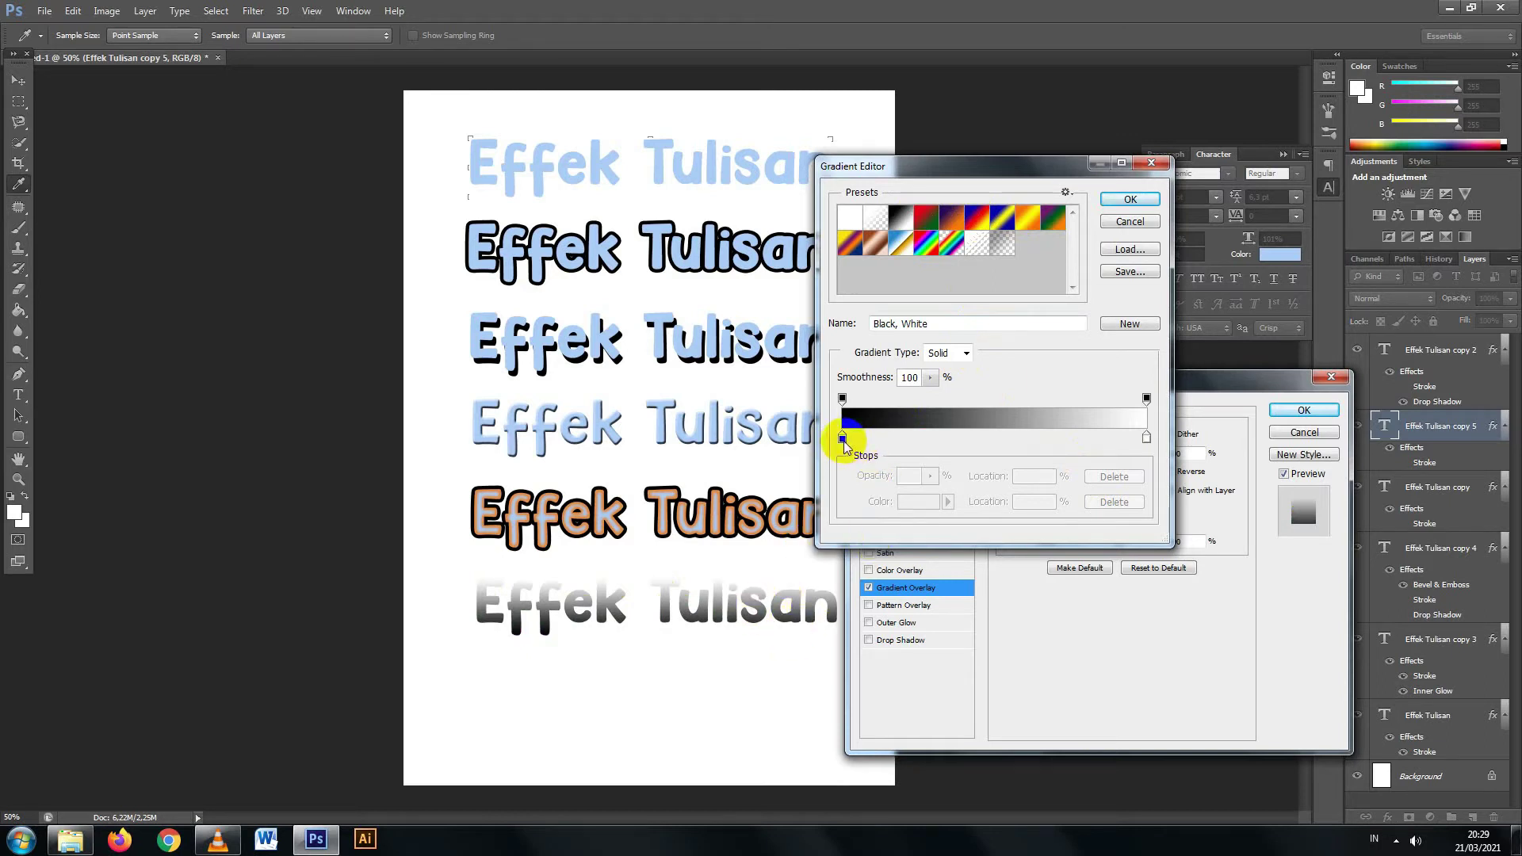
left_click(912, 505)
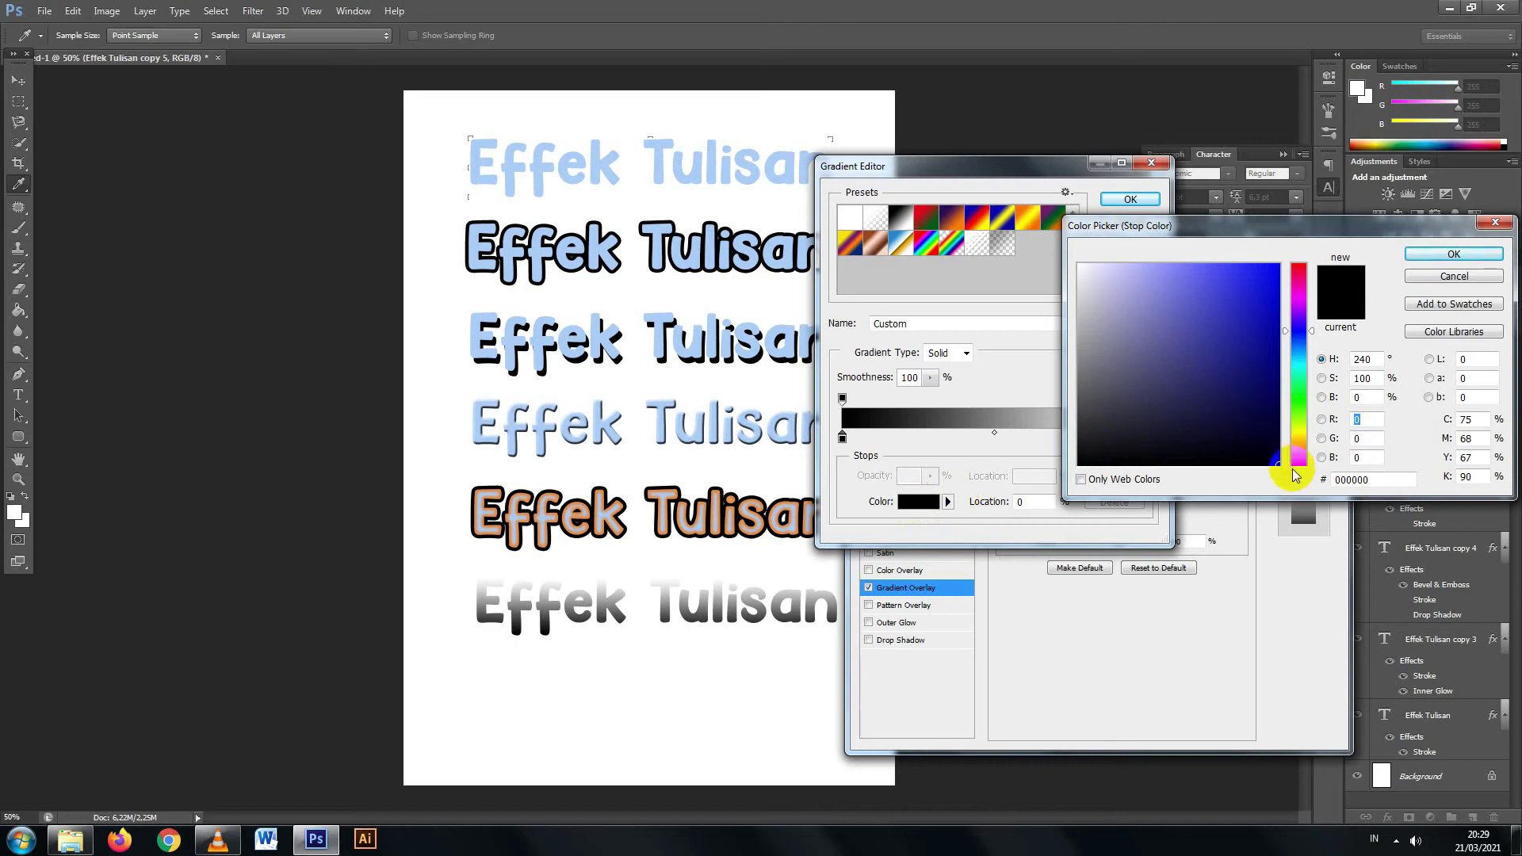
left_click_drag(1286, 449, 1286, 416)
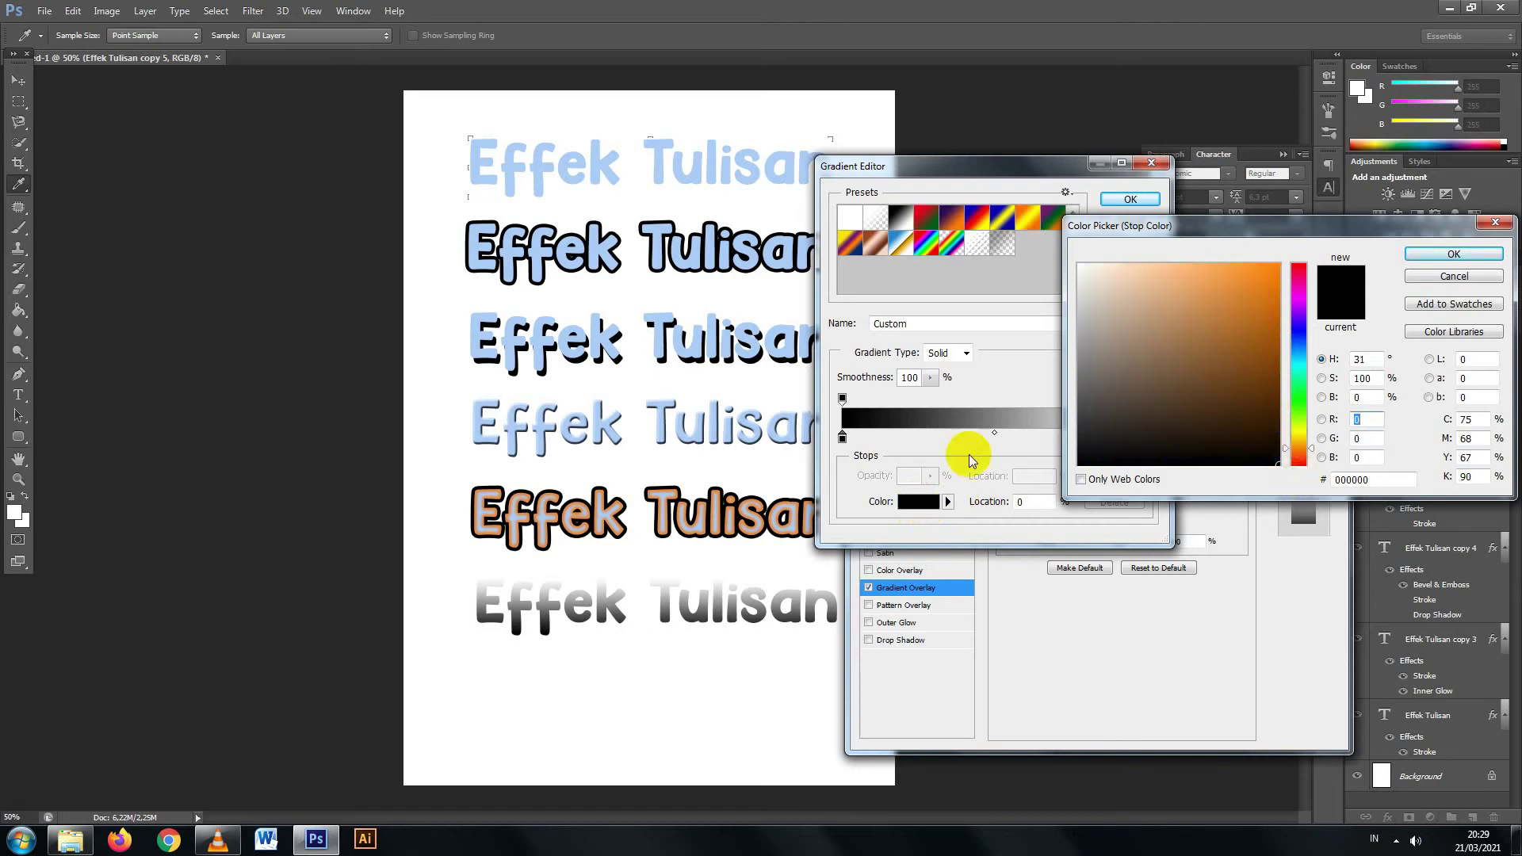
left_click(674, 490)
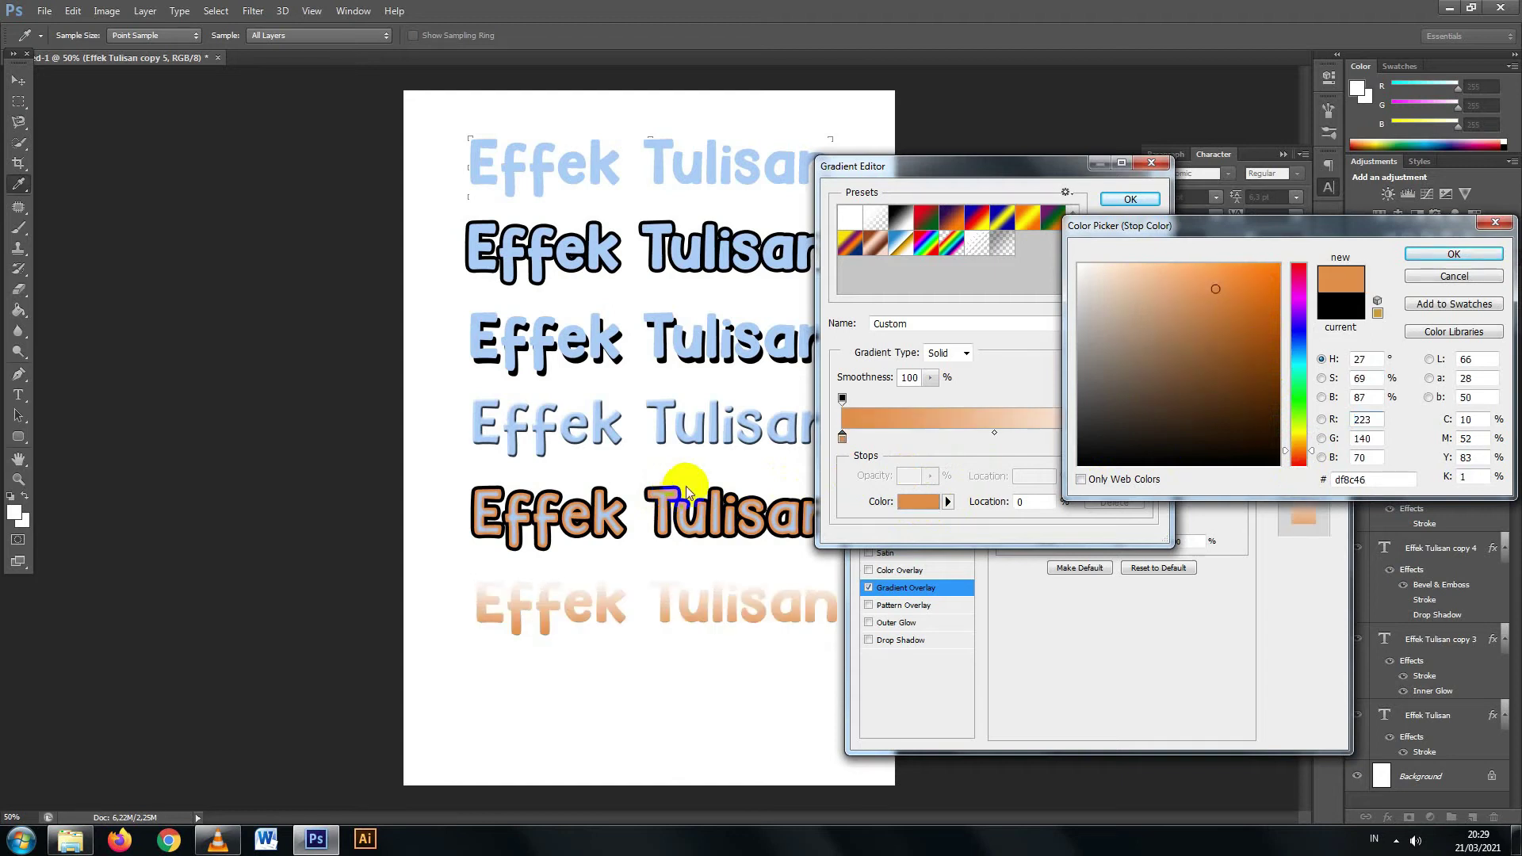
left_click(1243, 278)
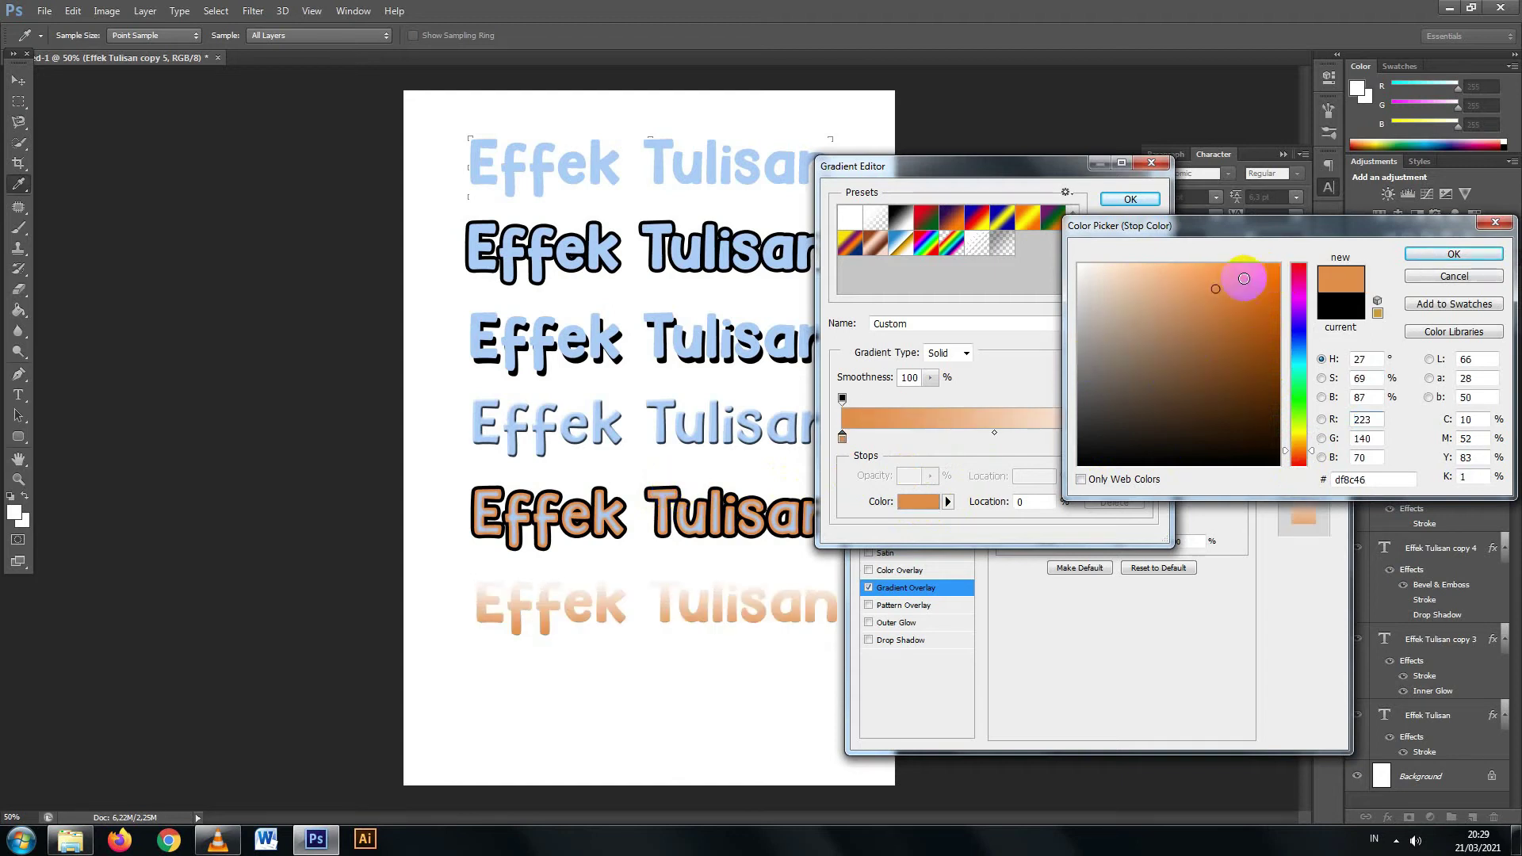
left_click(1454, 253)
Step: Set the right stop to the light blue abccf8 from the upper text and accept the gradient
left_click(1146, 437)
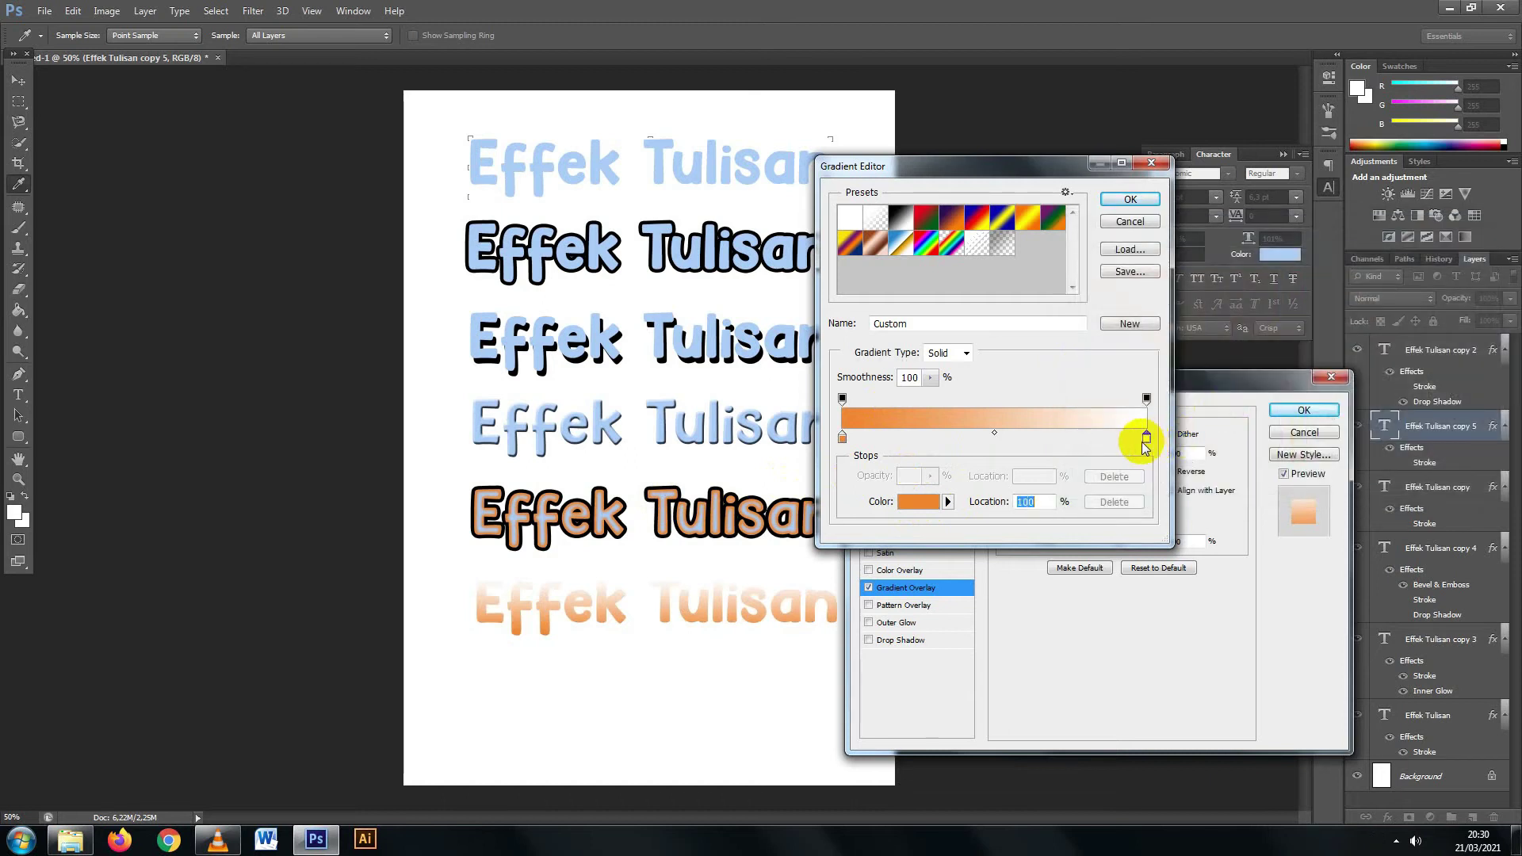
left_click(932, 508)
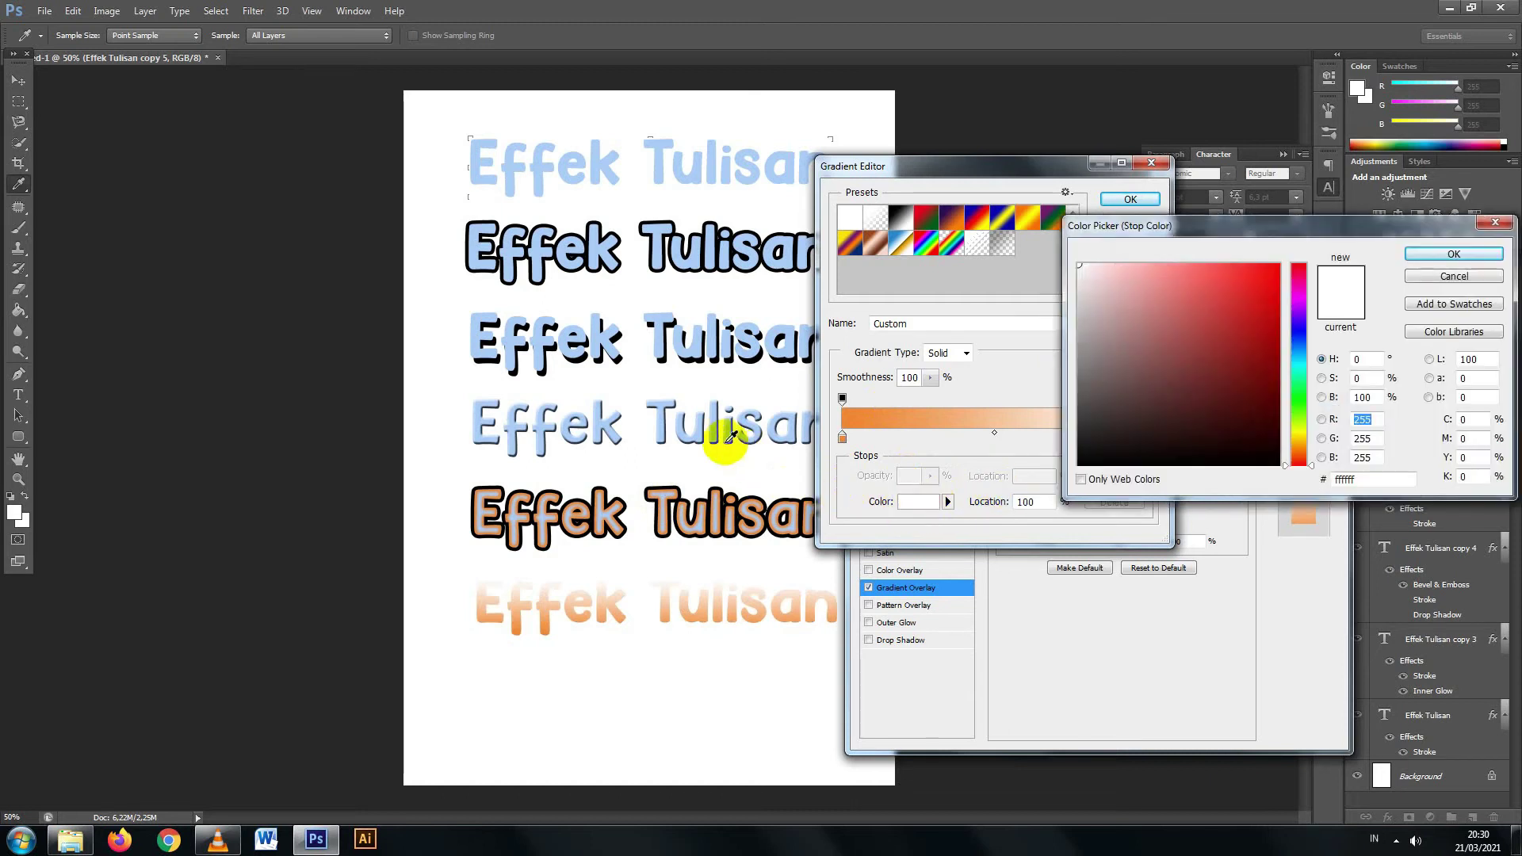
left_click(714, 432)
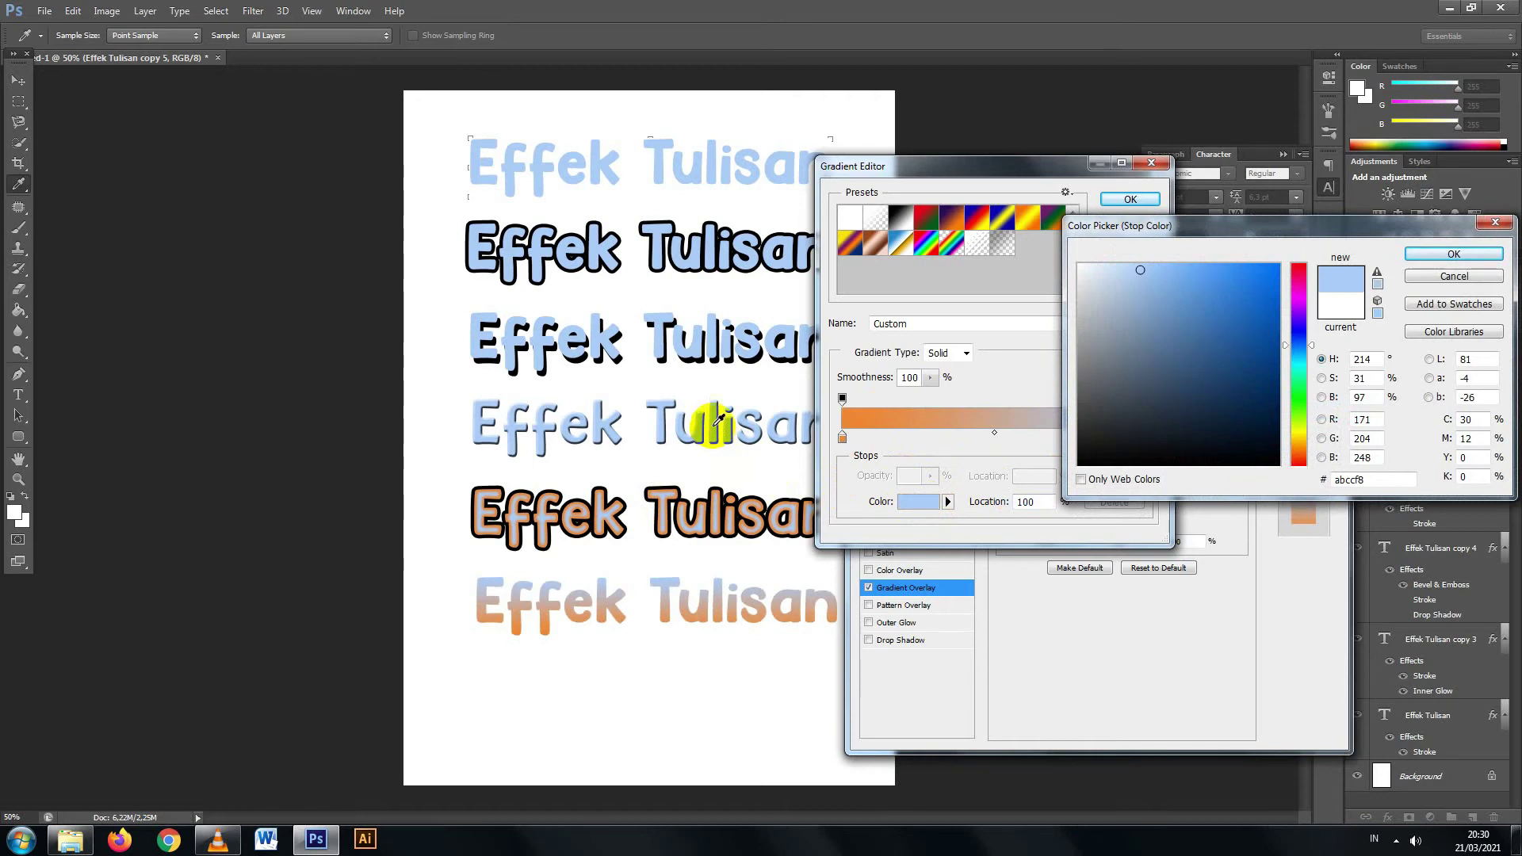
key("Return")
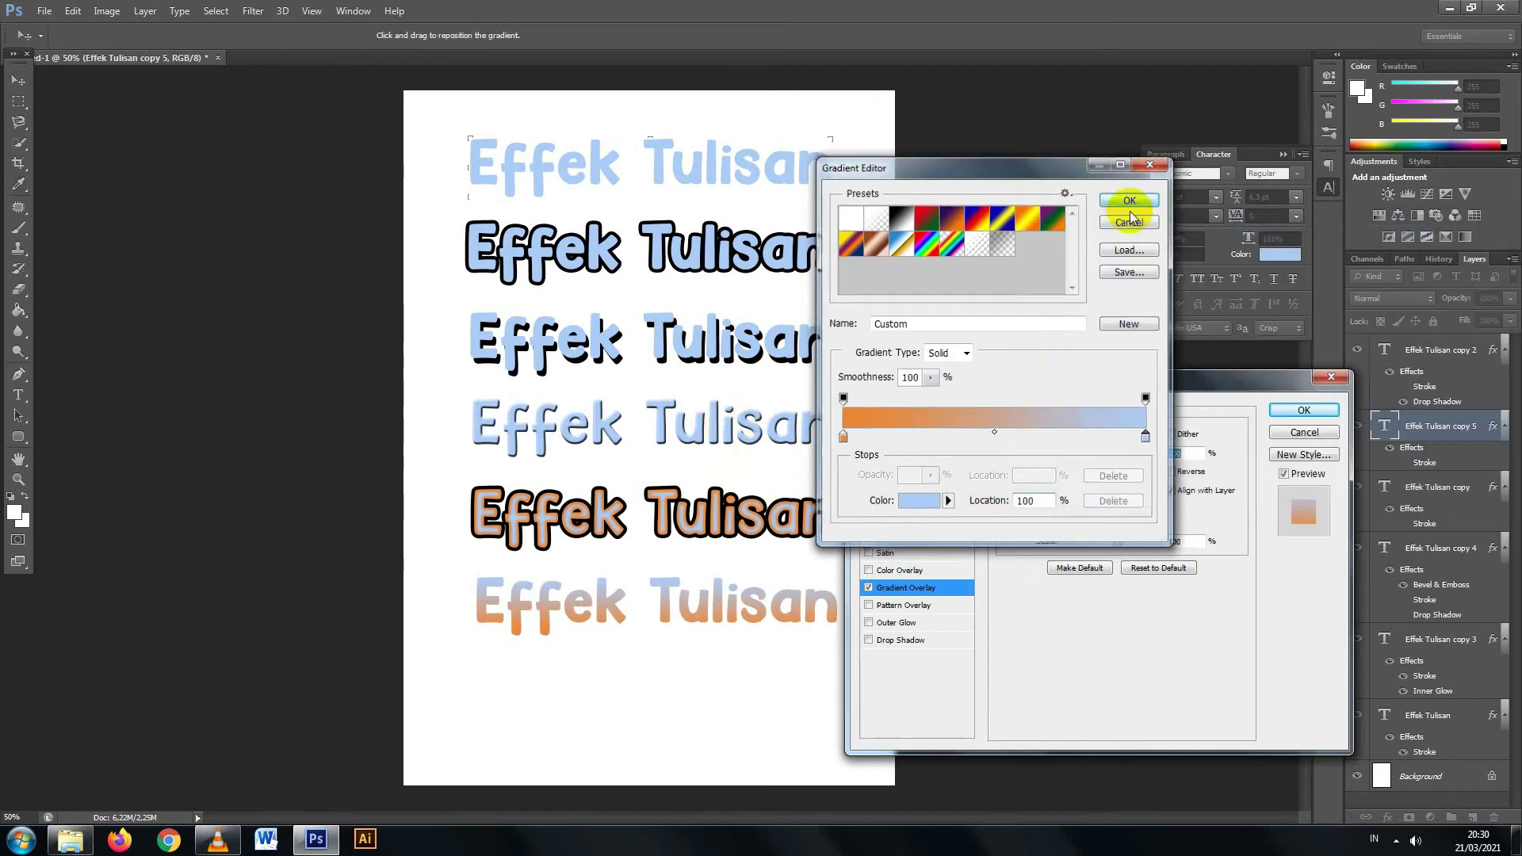
left_click(1130, 204)
Step: Apply the gradient overlay, then make the bottom text's Stroke size thinner
left_click(1302, 409)
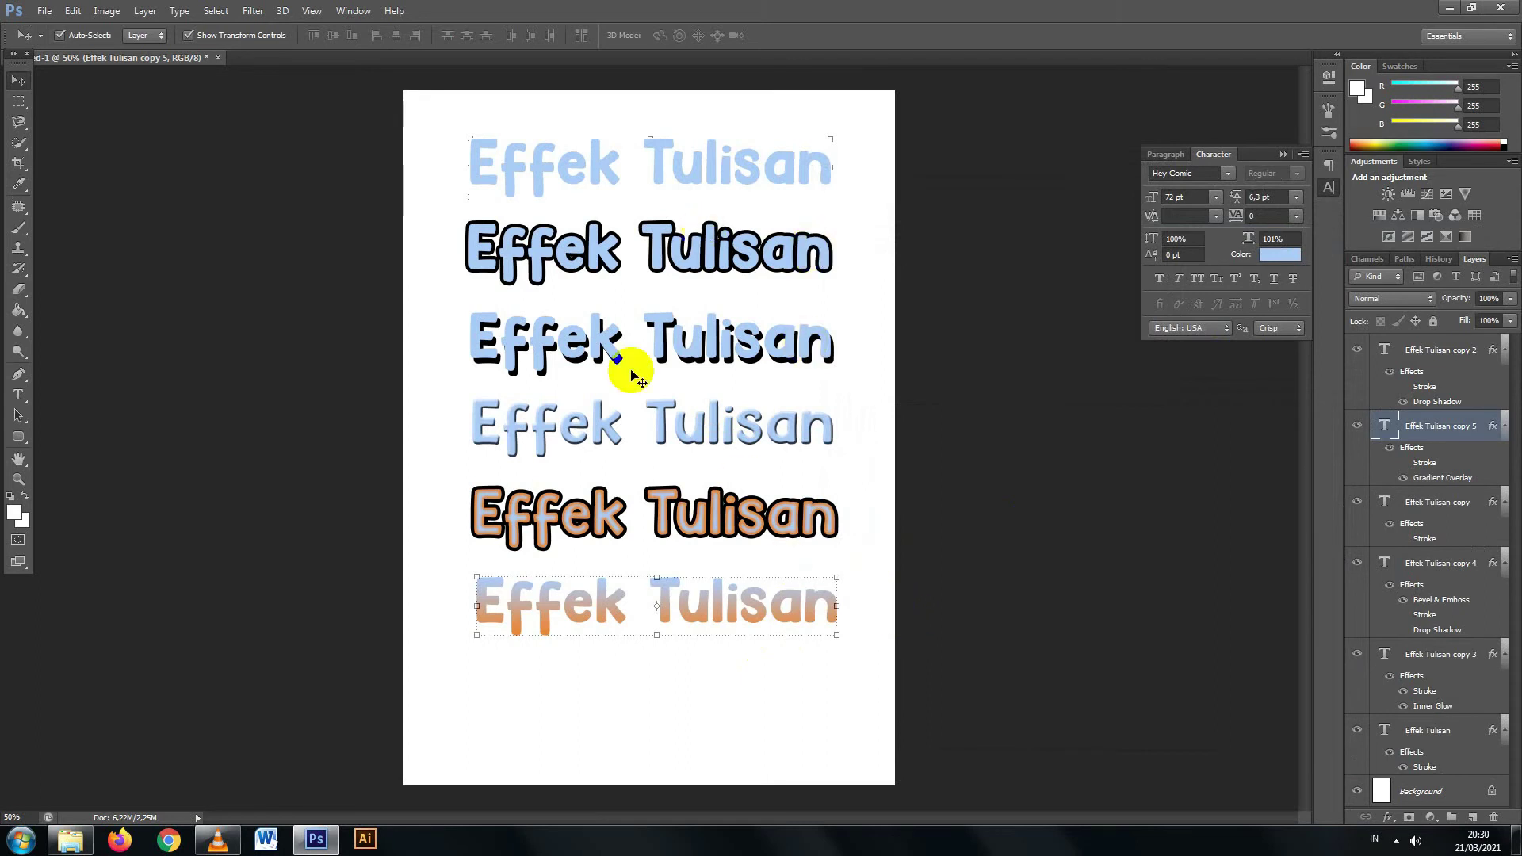
left_click(1387, 817)
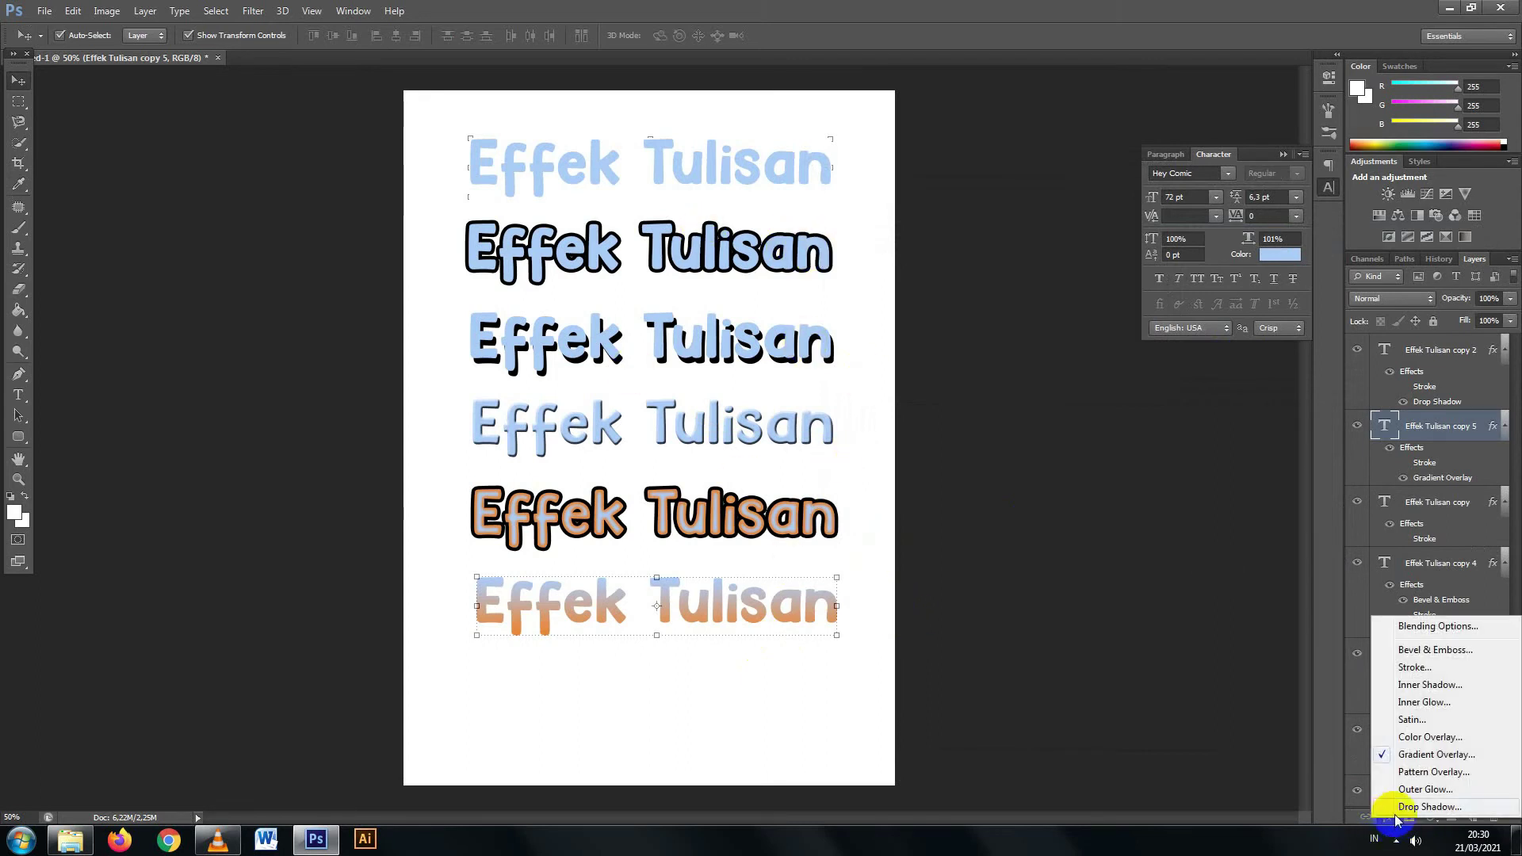
left_click(1368, 667)
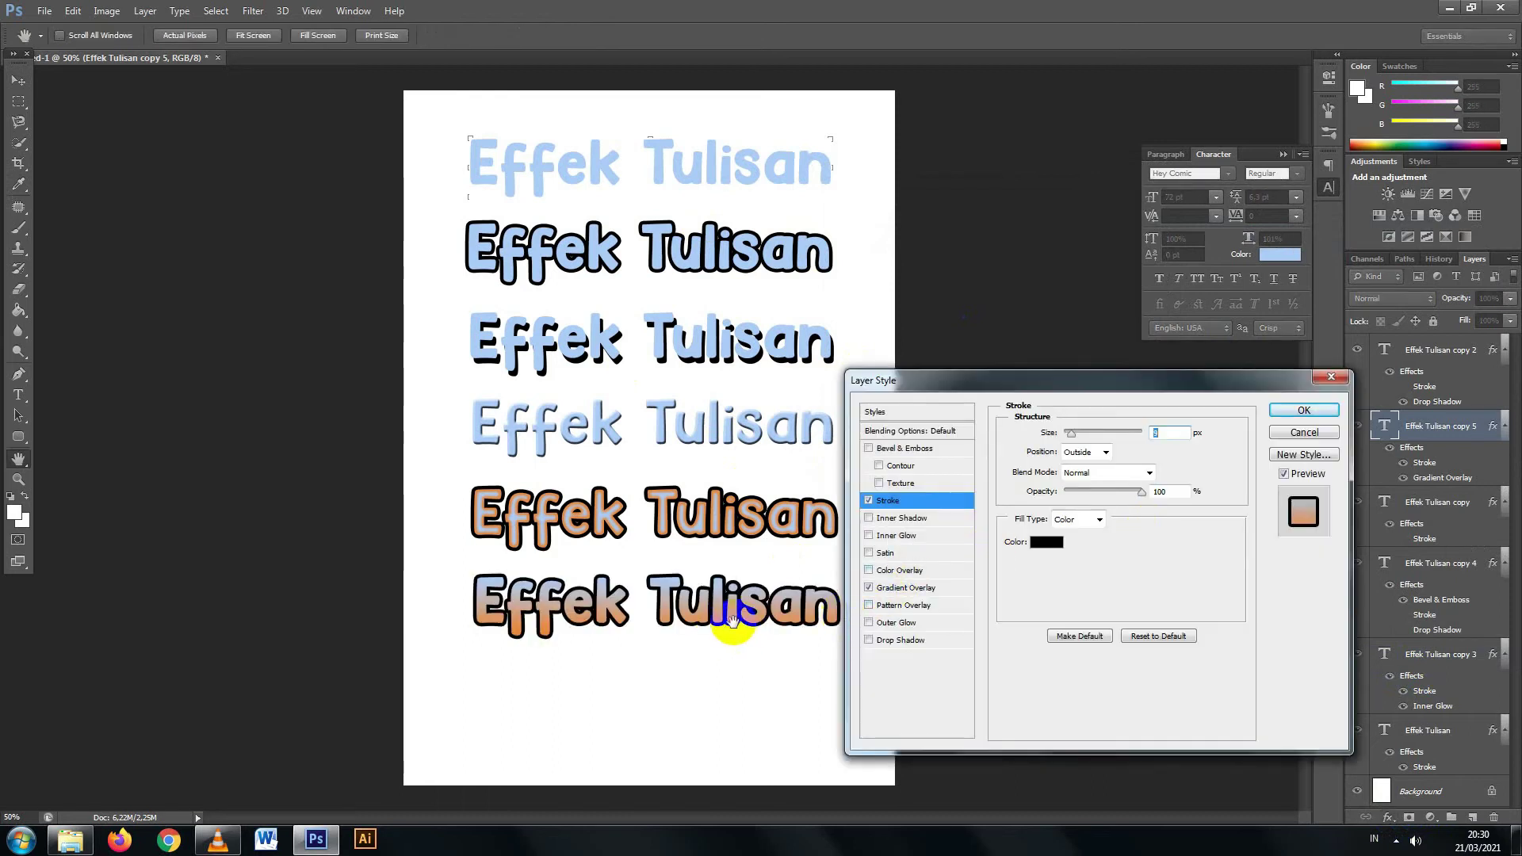
left_click_drag(1073, 439, 1069, 436)
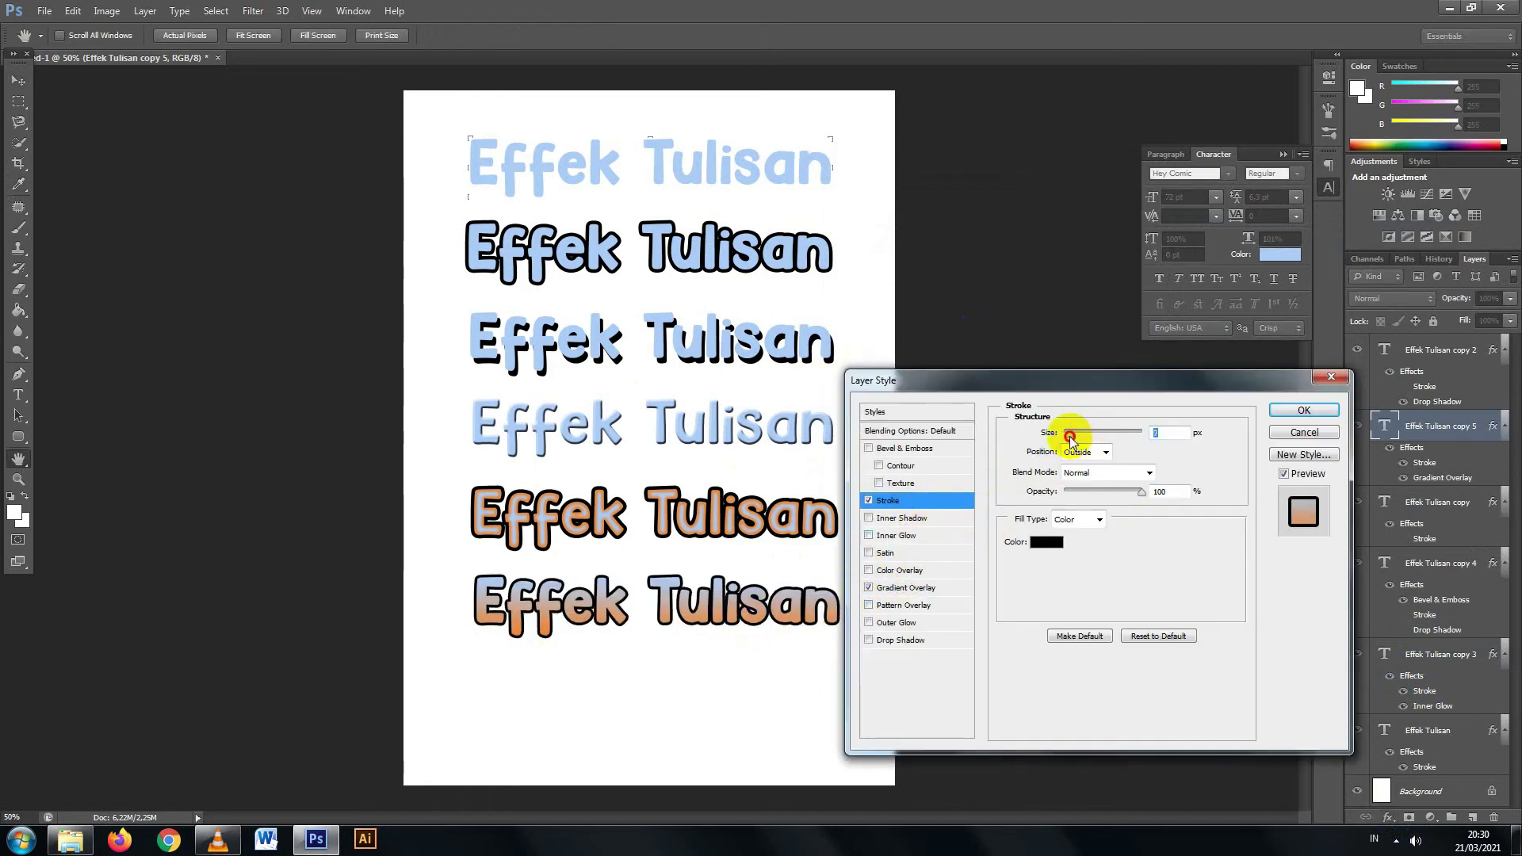
key("Return")
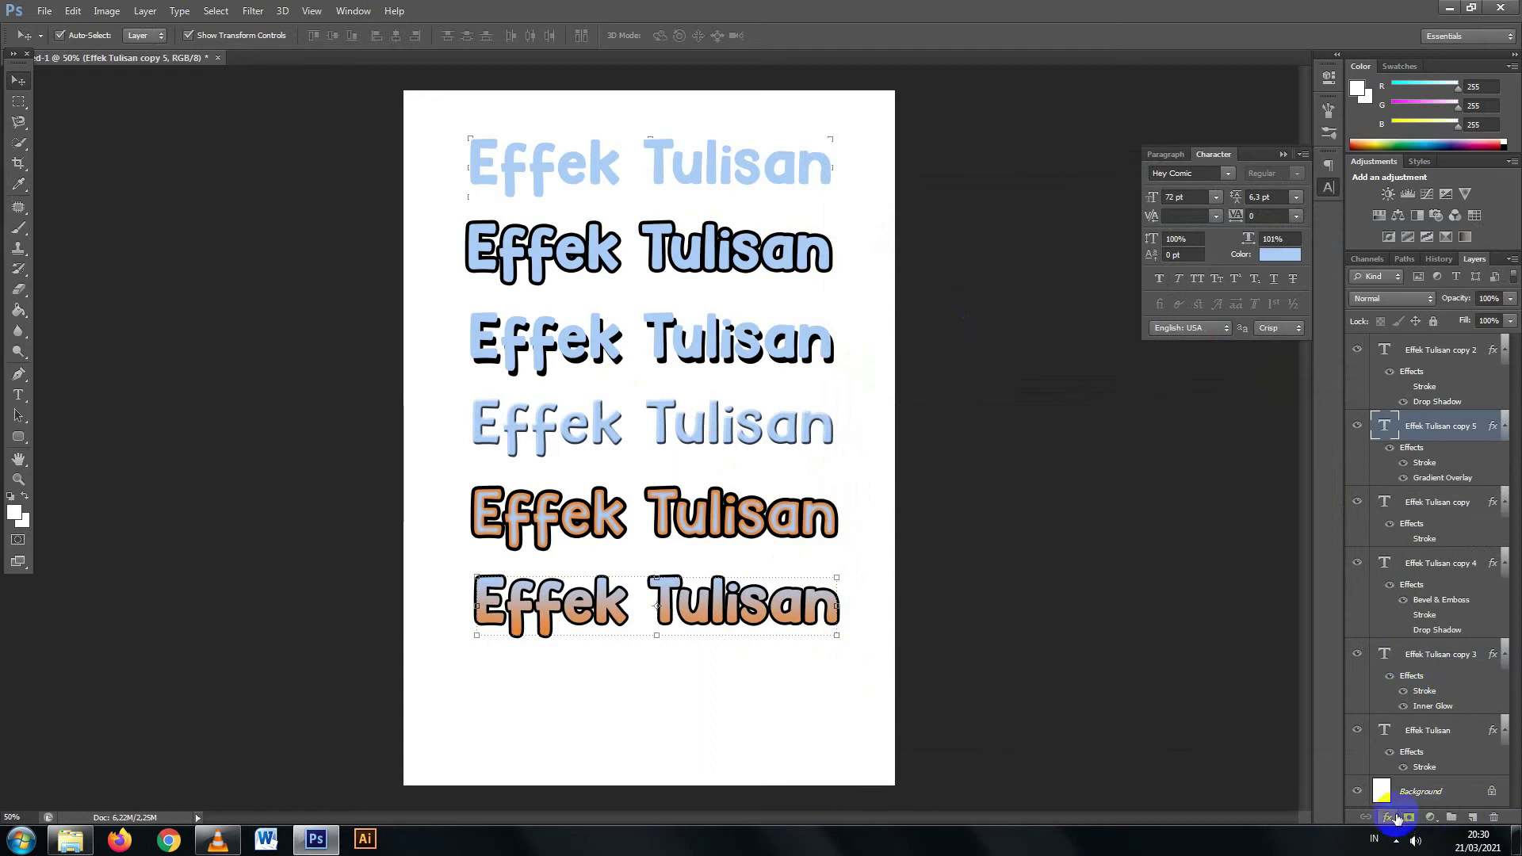
Step: Add a Drop Shadow with 15 px Distance to the bottom text
left_click(1389, 819)
left_click(1418, 803)
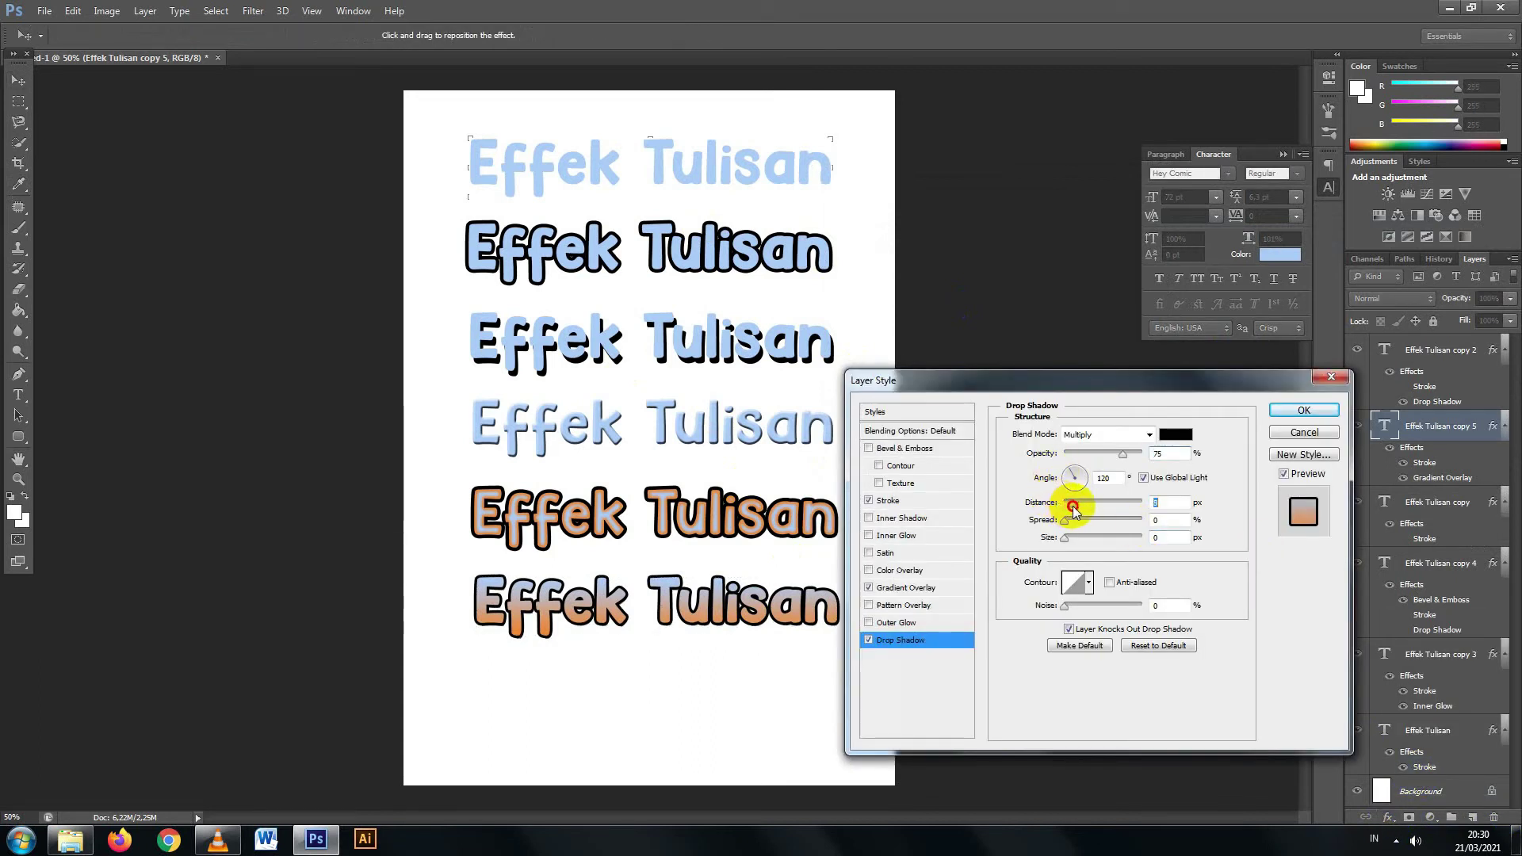
left_click_drag(1074, 510, 1078, 511)
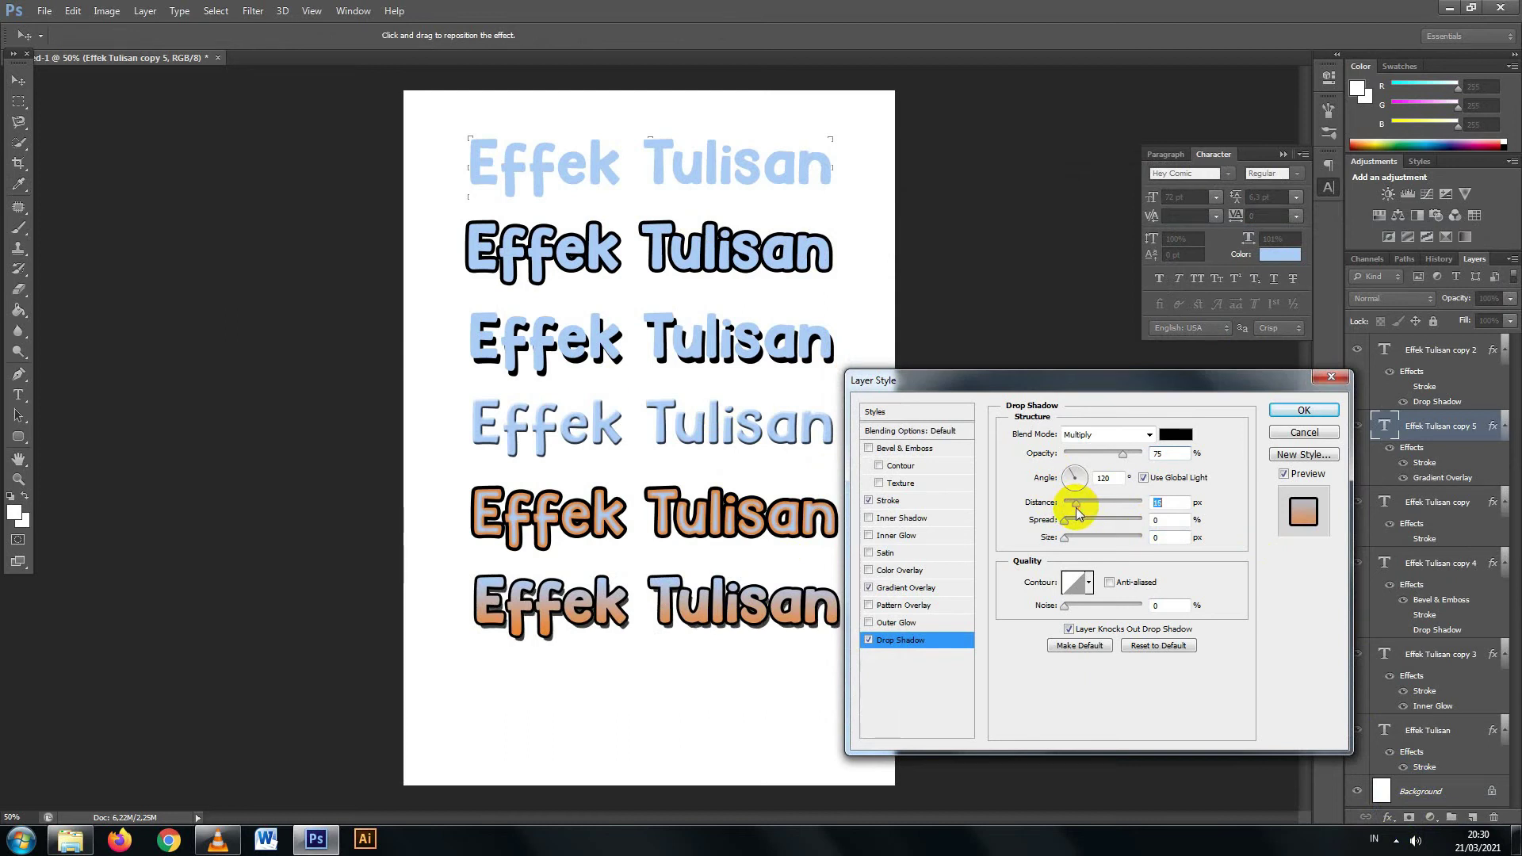
key("Return")
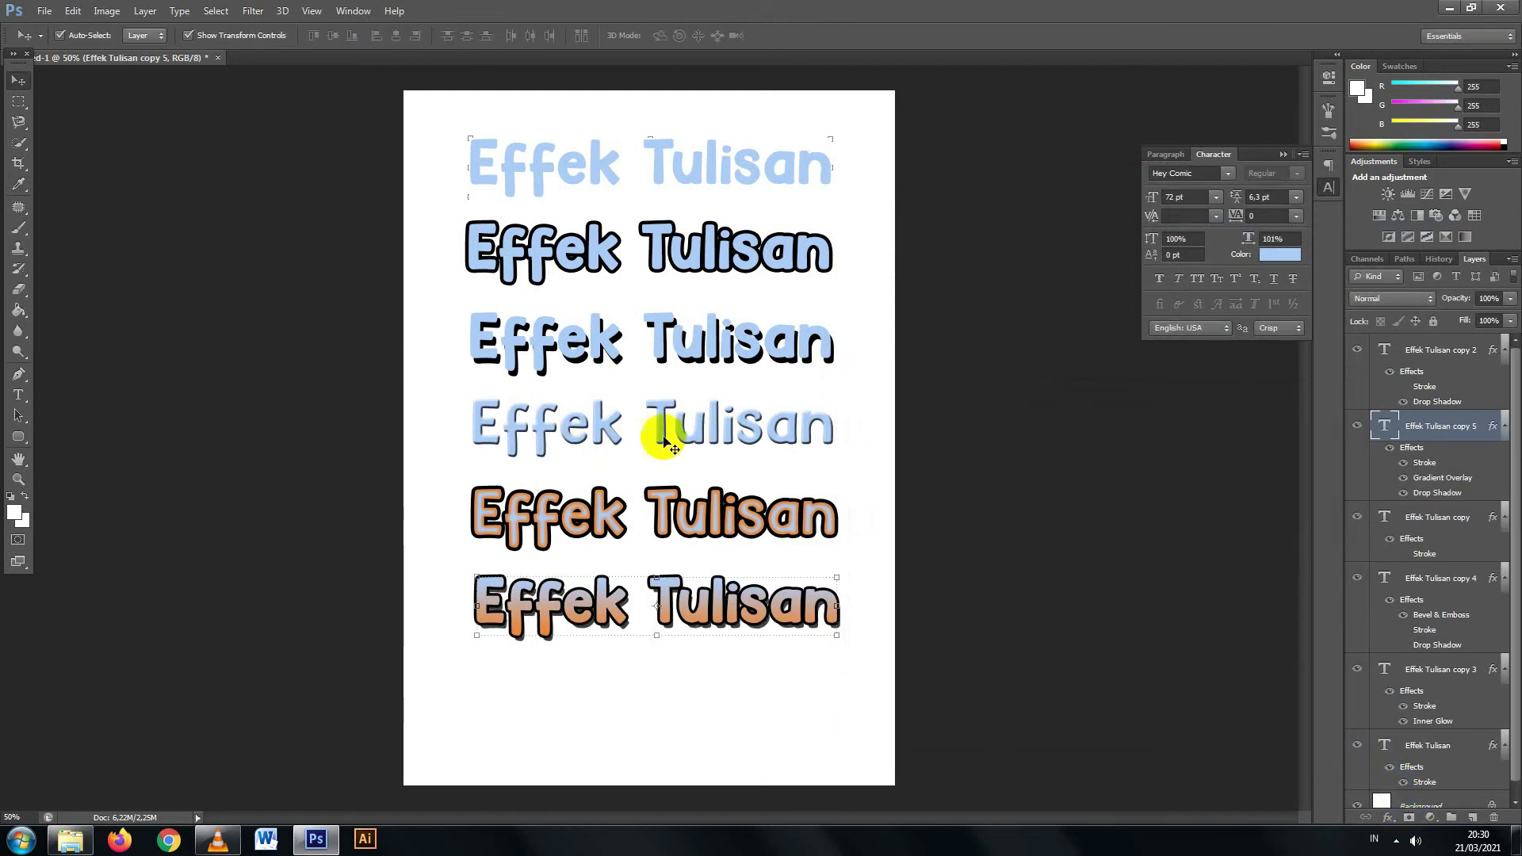
Step: Add a Bevel & Emboss to the bottom text, adjusting its size
left_click(1388, 817)
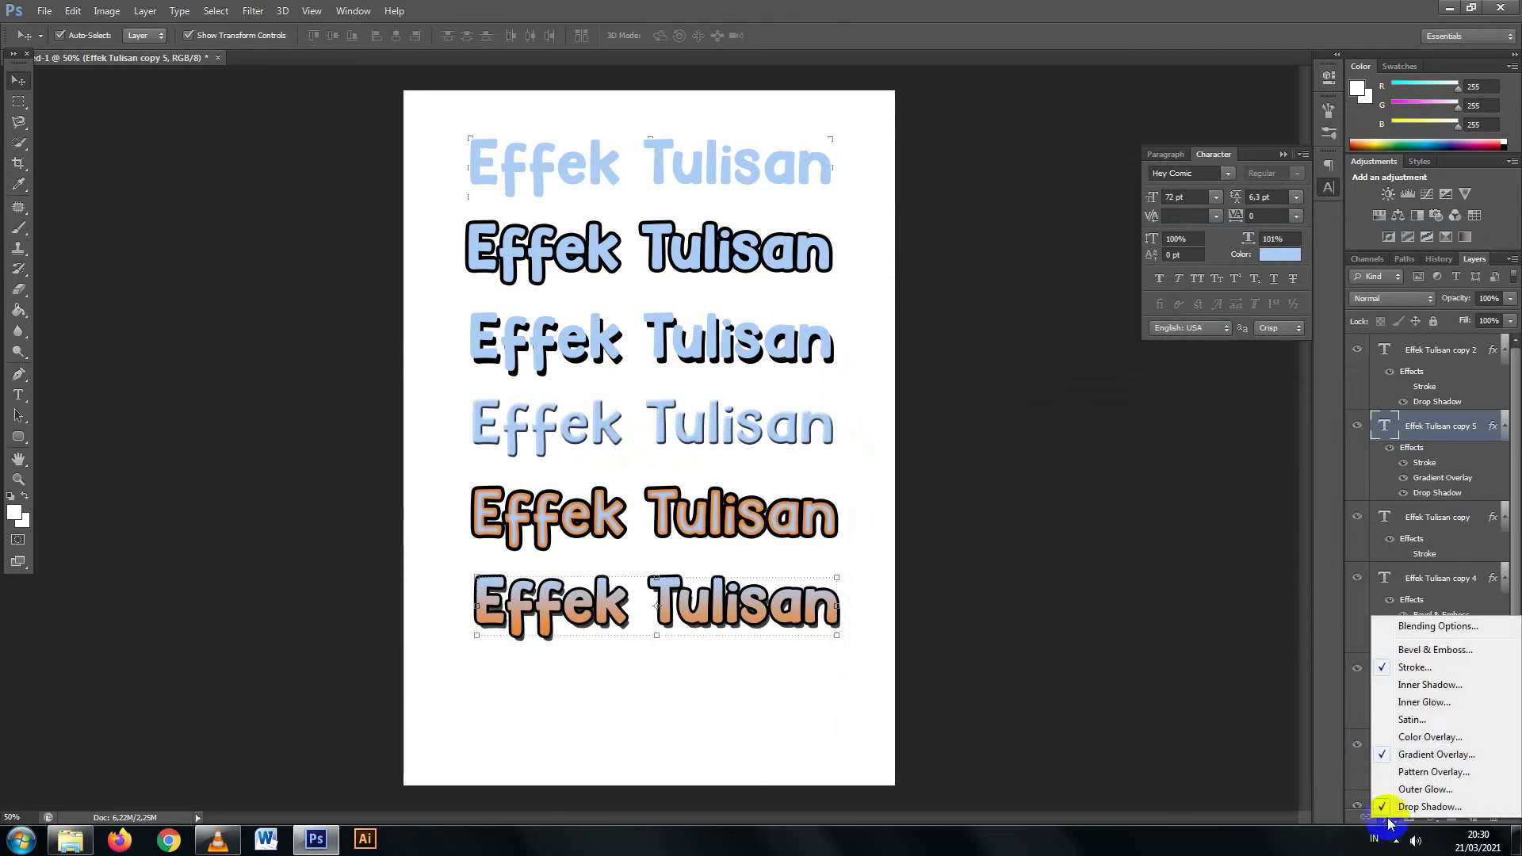
left_click(1418, 649)
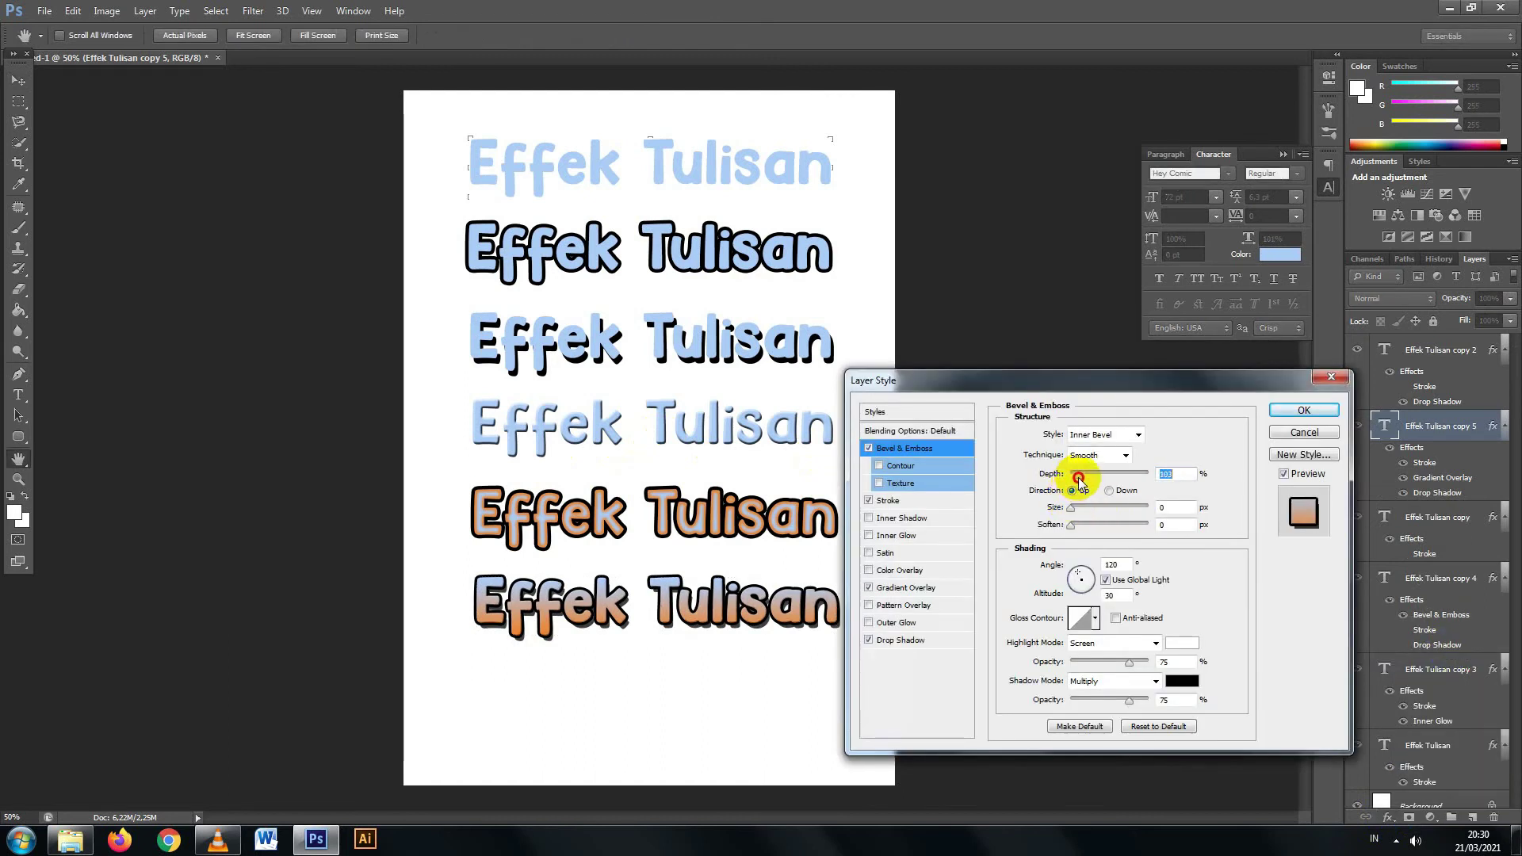
left_click(1073, 507)
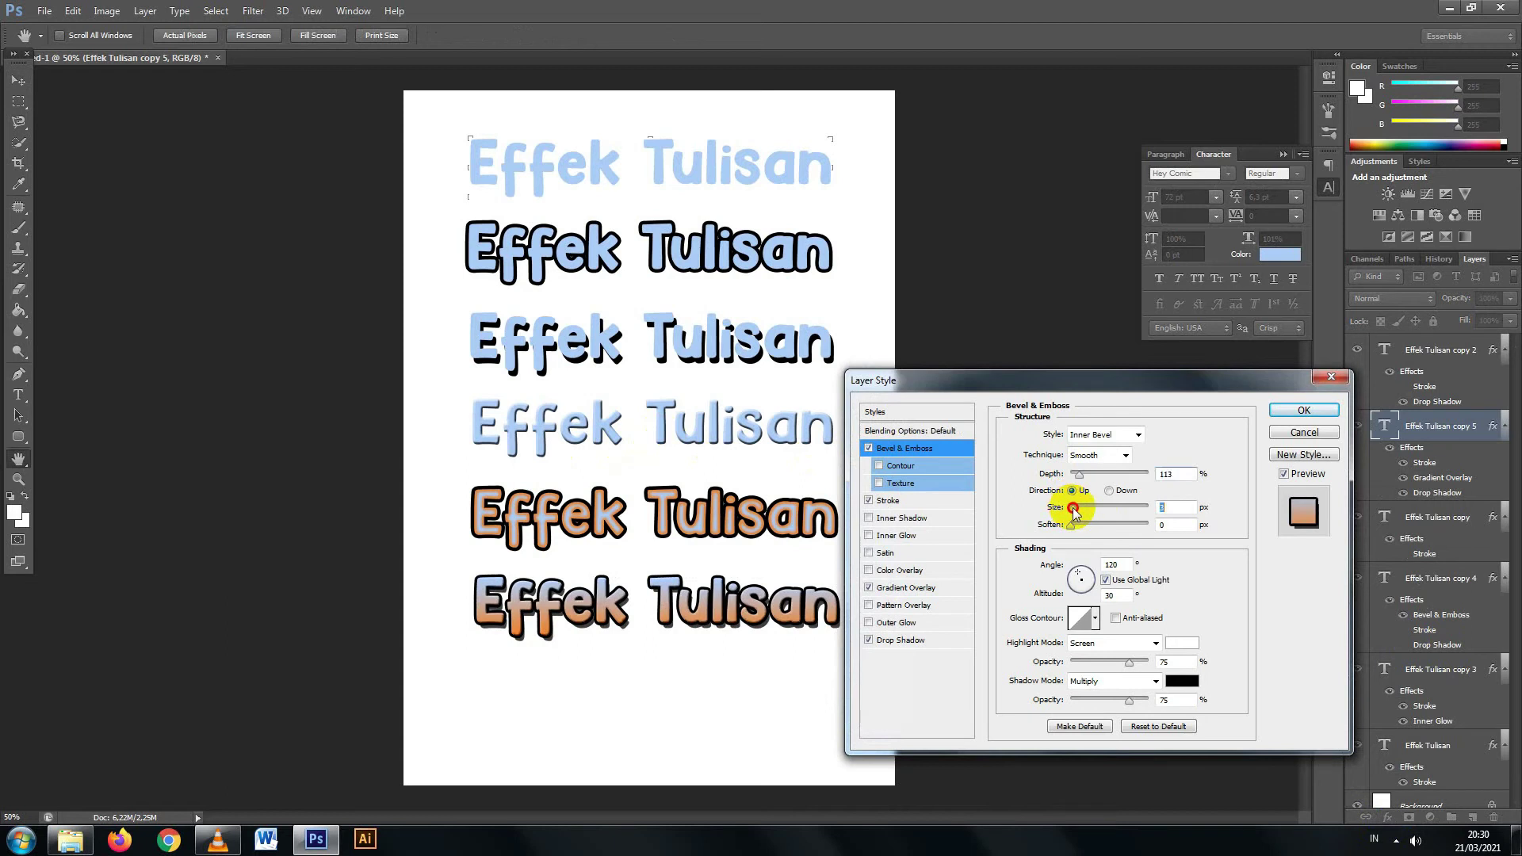
key("Return")
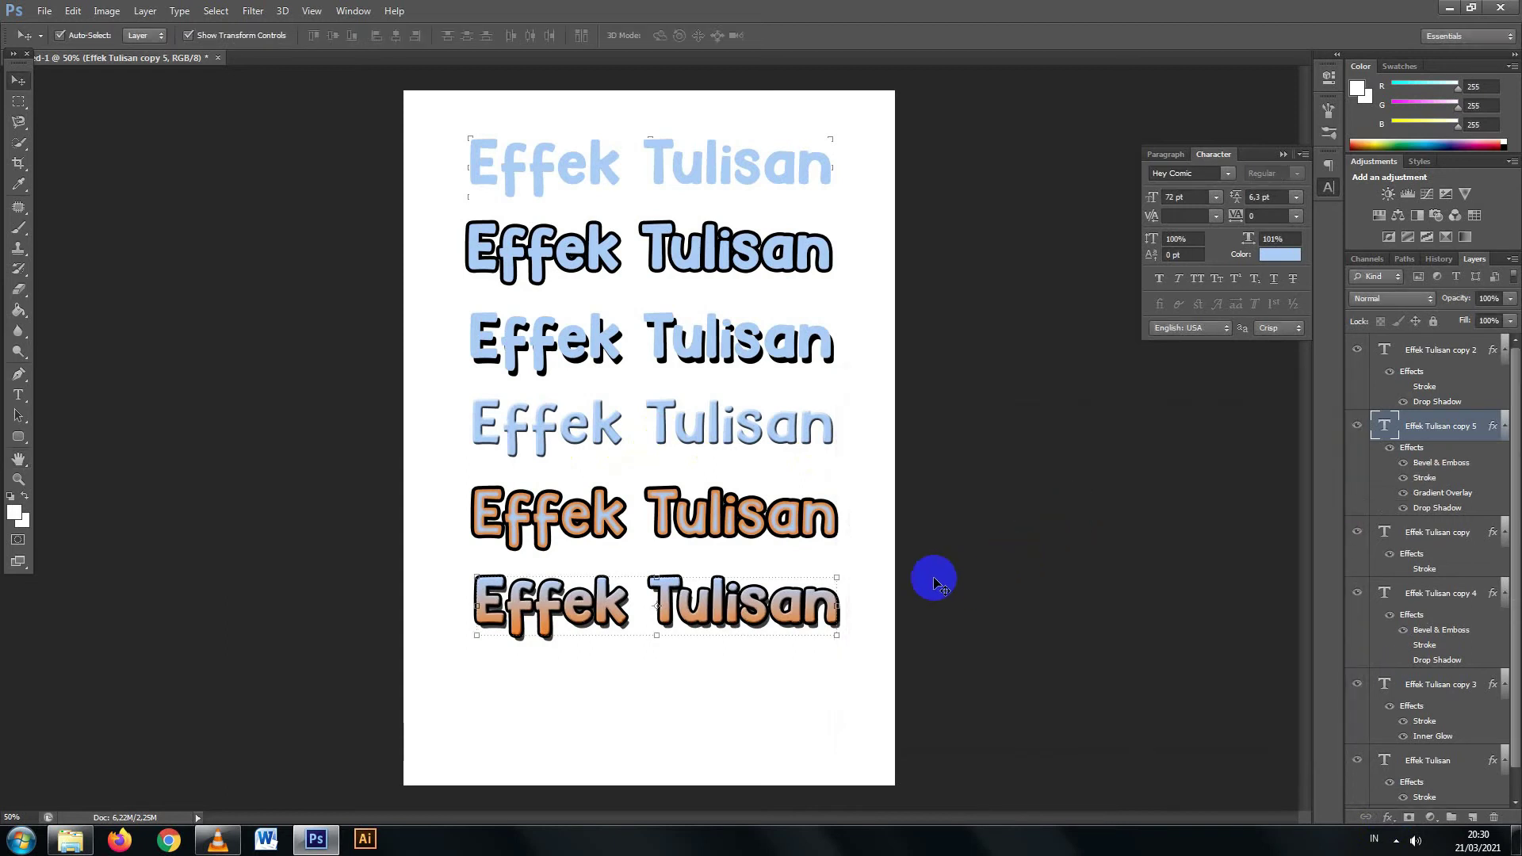
left_click(936, 583)
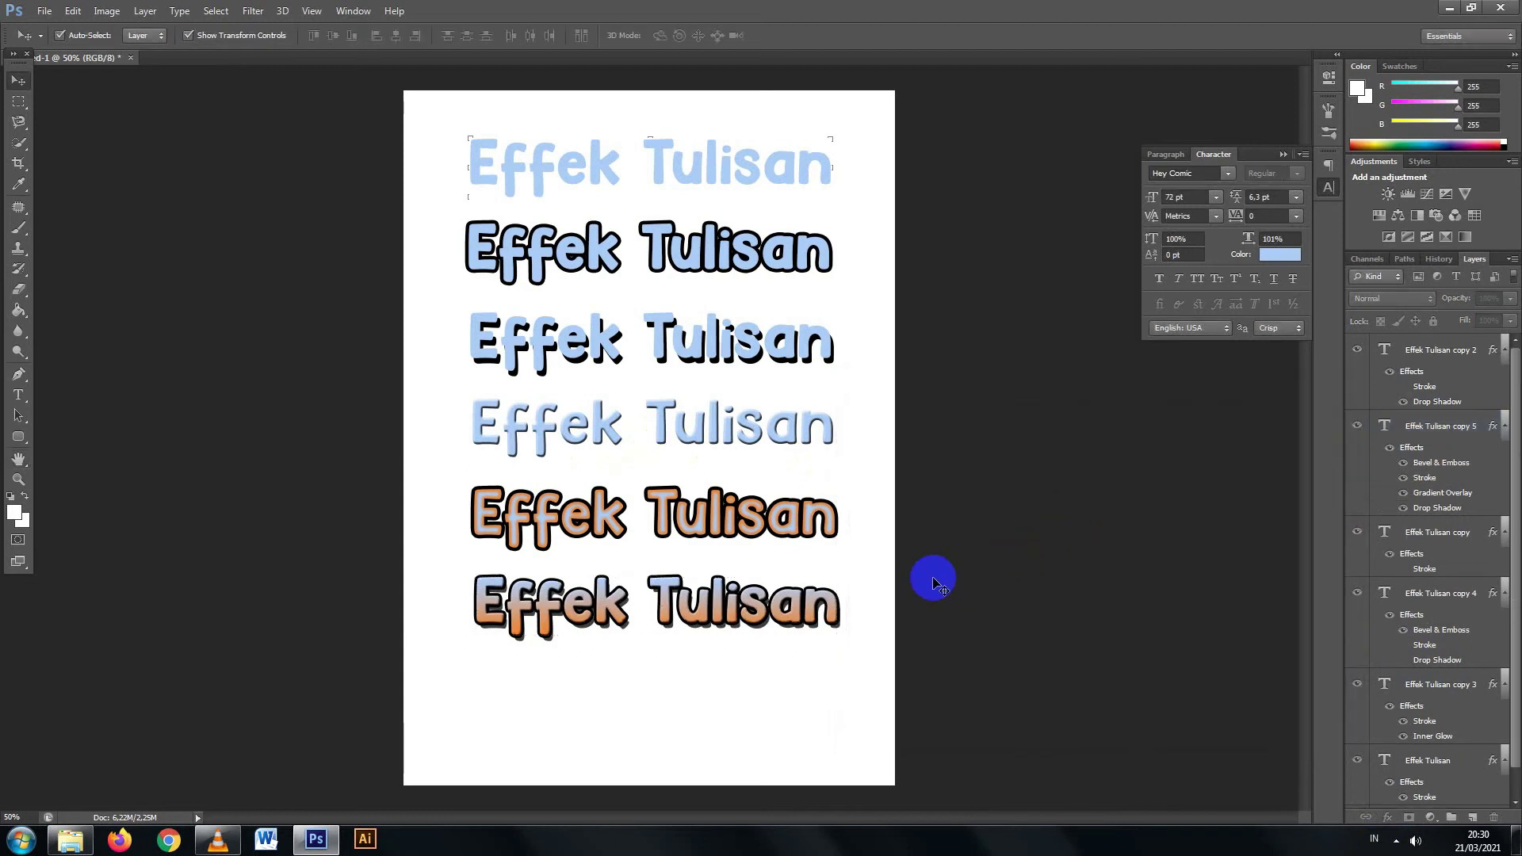